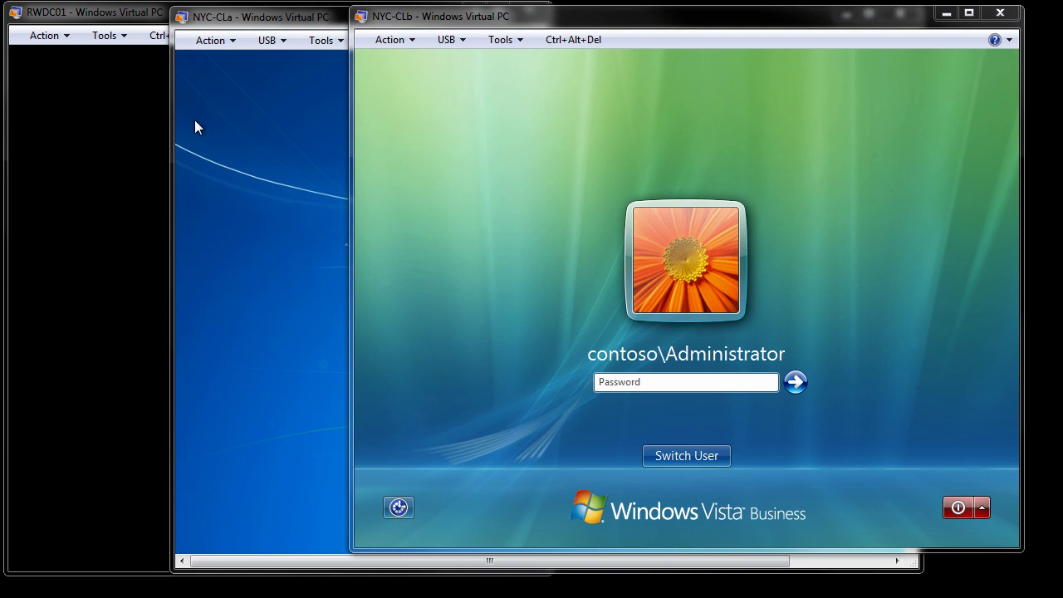
Cycle through the RWDC01, NYC-CLa and NYC-CLb VM windows, ending with NYC-CLb in front.
left_click(124, 16)
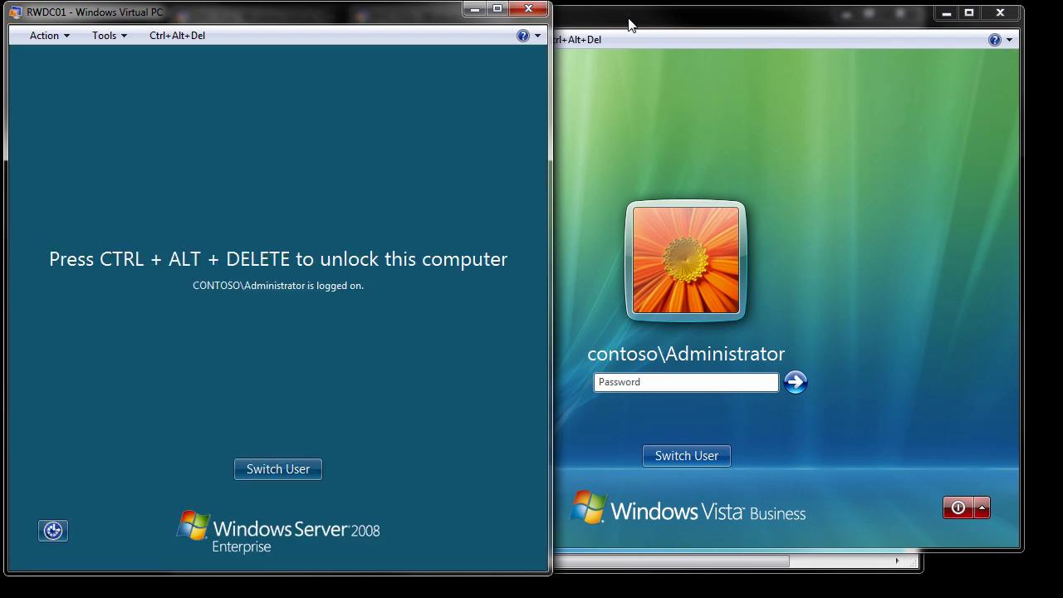
left_click(629, 25)
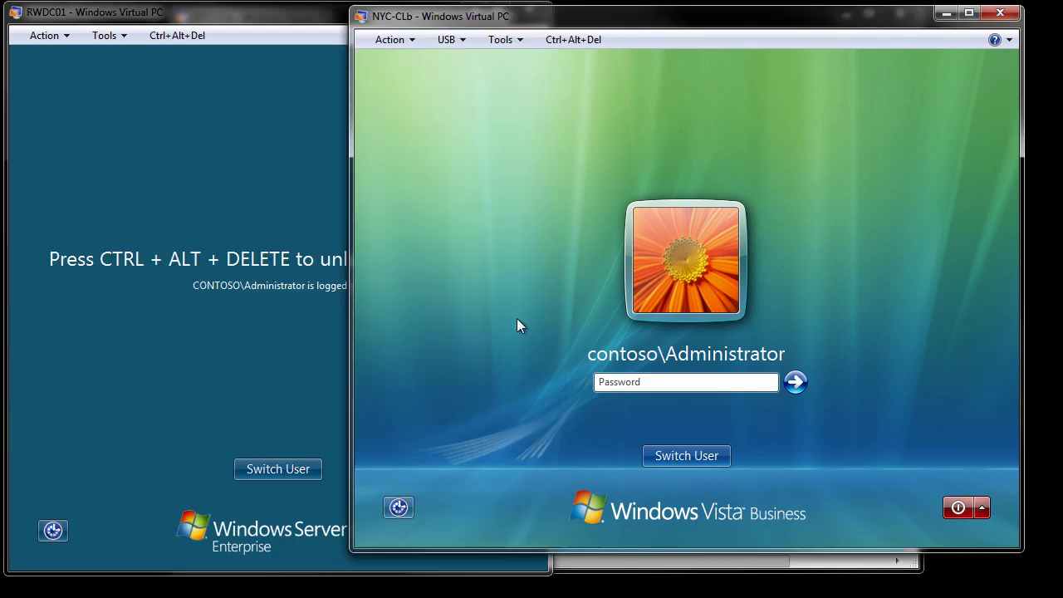
left_click(623, 572)
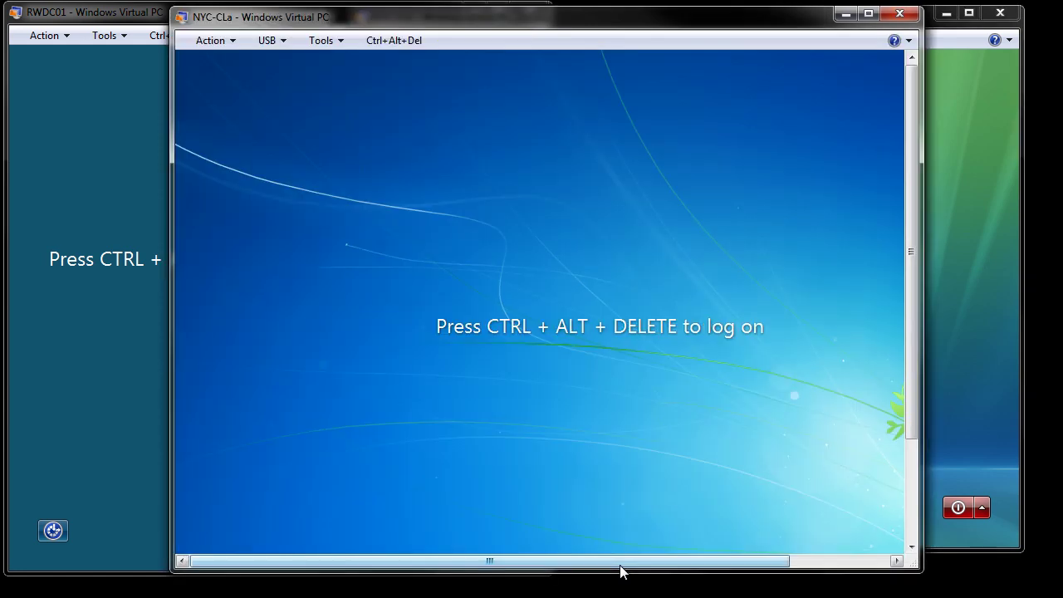
left_click(953, 50)
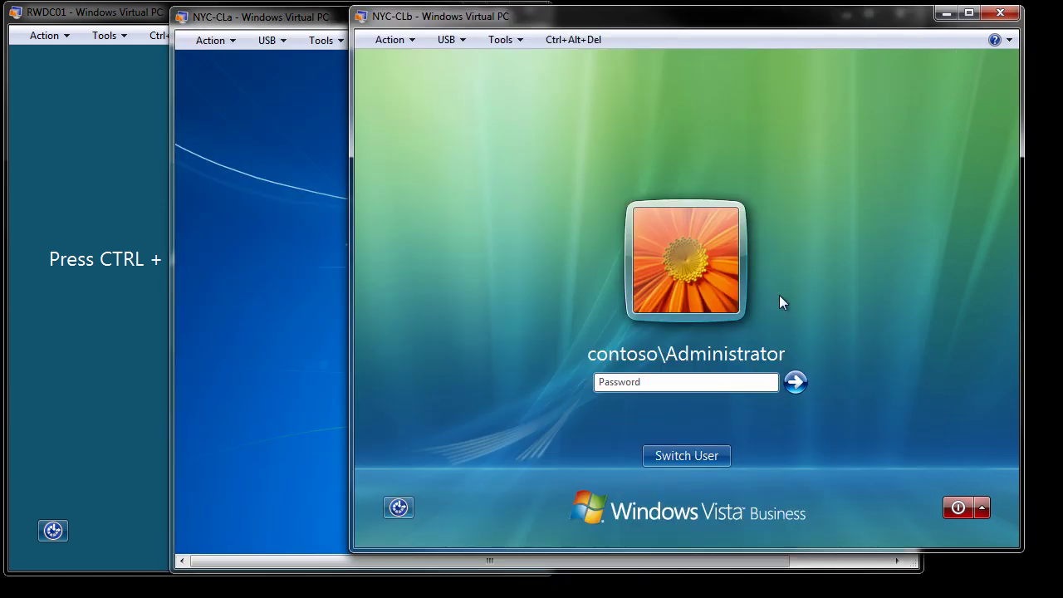
Sign in to NYC-CLb as the domain administrator with the account password.
left_click(681, 384)
type("Pa$$w0rd")
key("Return")
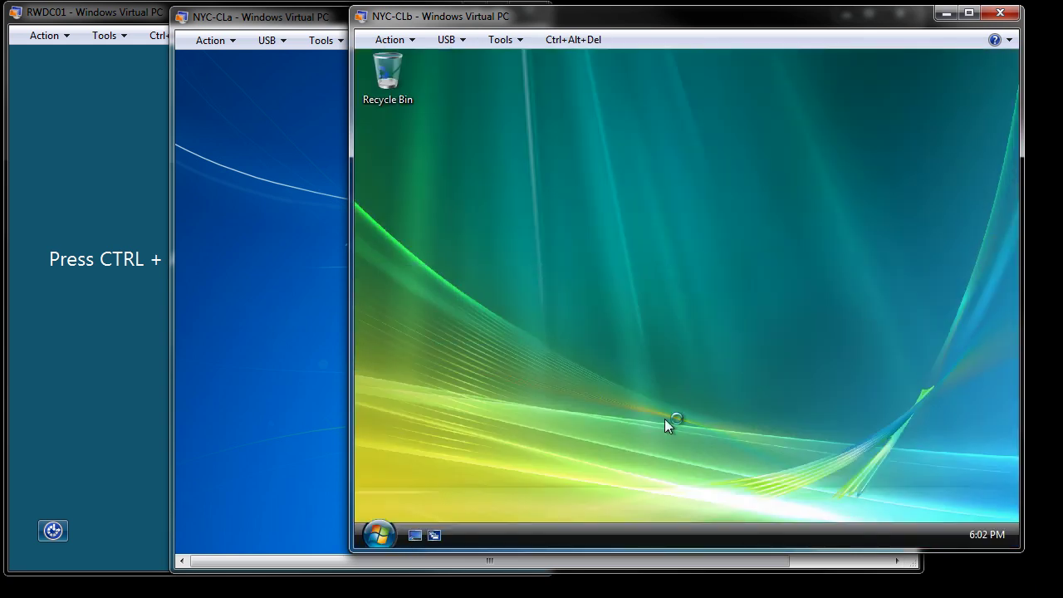
Open Control Panel from the Start menu and dismiss the automatic updates notification.
left_click(380, 536)
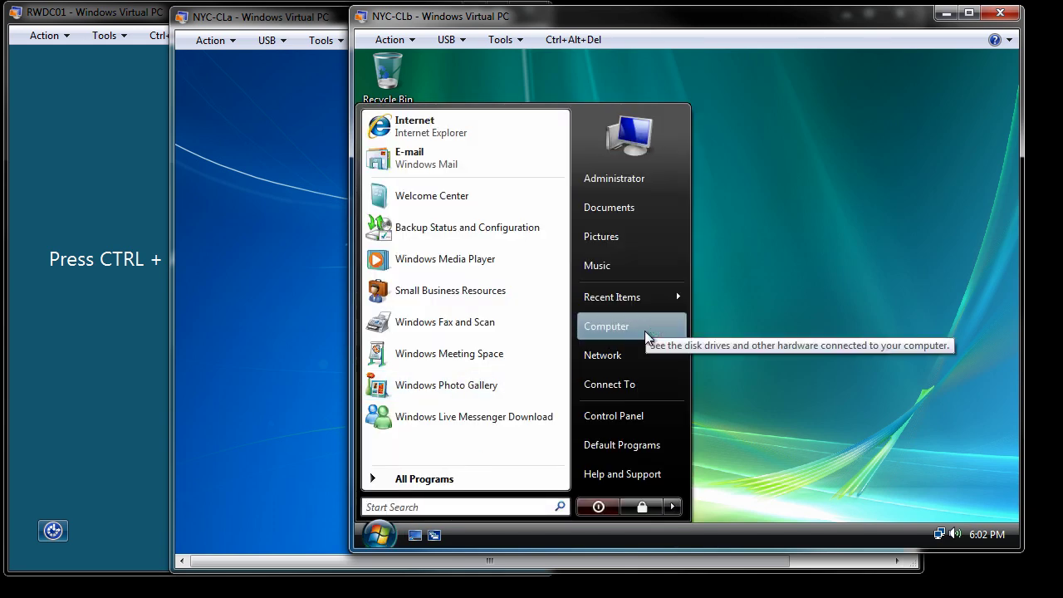
left_click(640, 425)
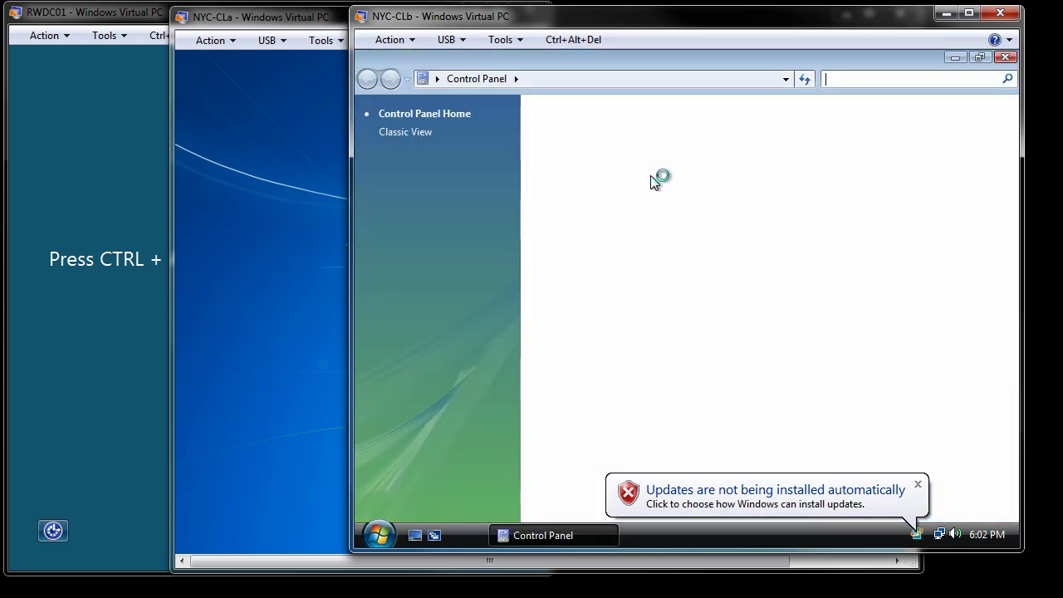
left_click(918, 485)
Go to System and Maintenance > Administrative Tools and select Computer Management.
left_click(612, 127)
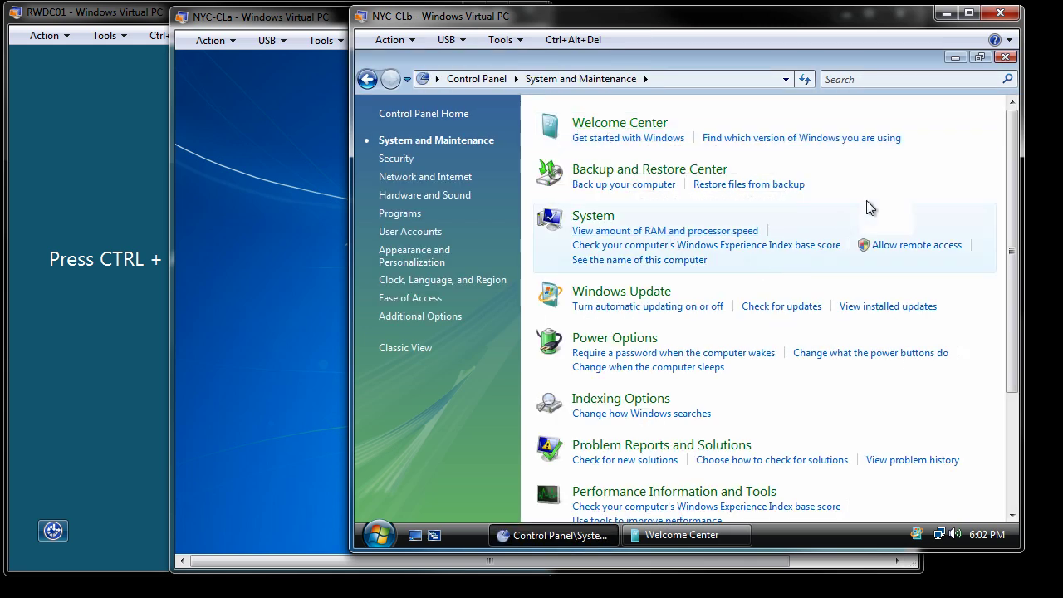
scroll(872, 195, "down", 1)
scroll(872, 196, "down", 3)
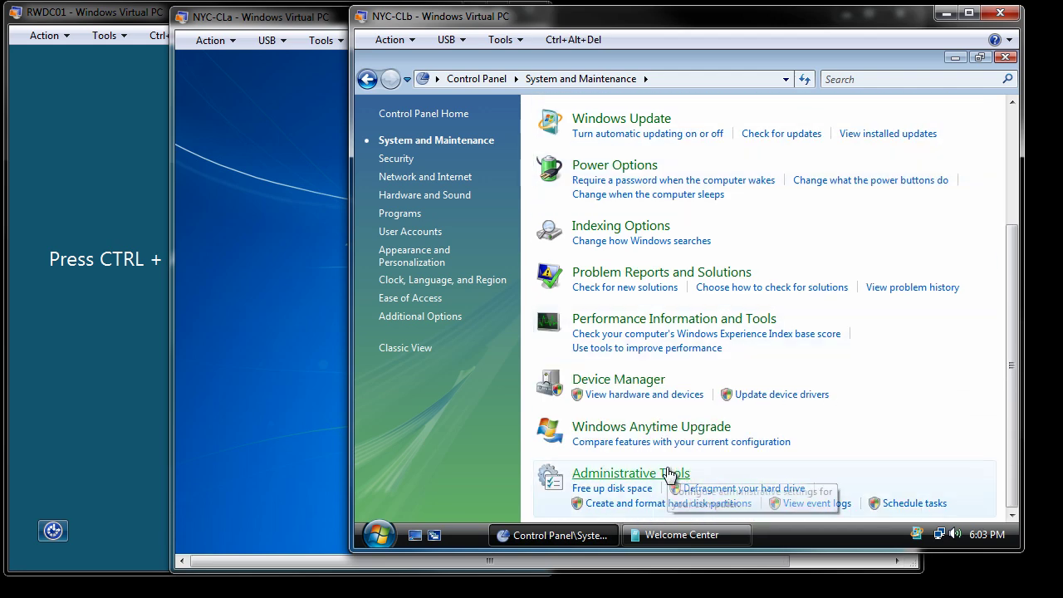
left_click(680, 474)
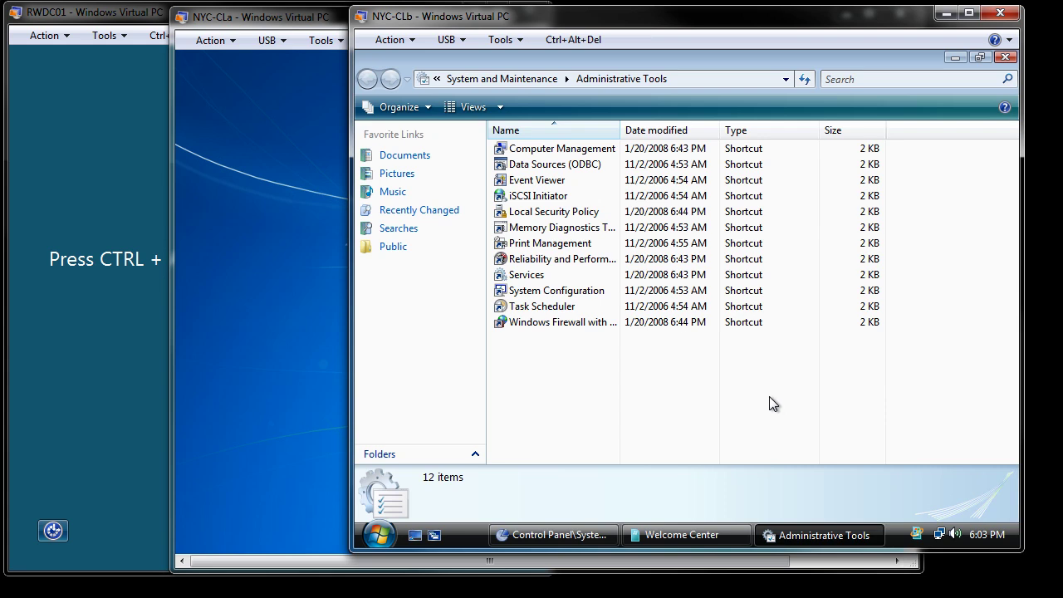
left_click(550, 154)
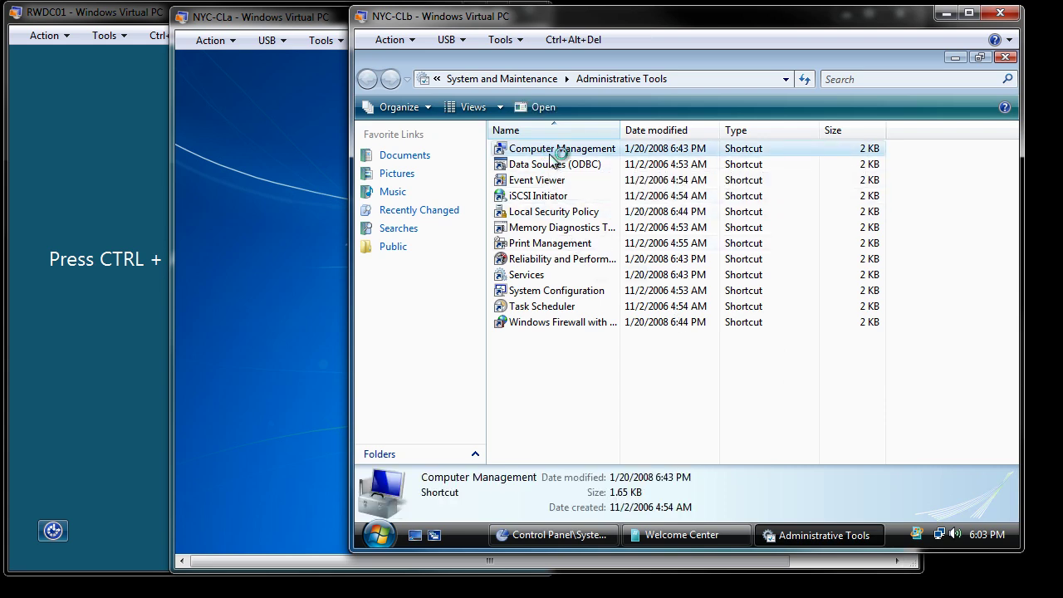
Launch Computer Management, expand Local Users and Groups, and start a New User from Users.
double_click(554, 156)
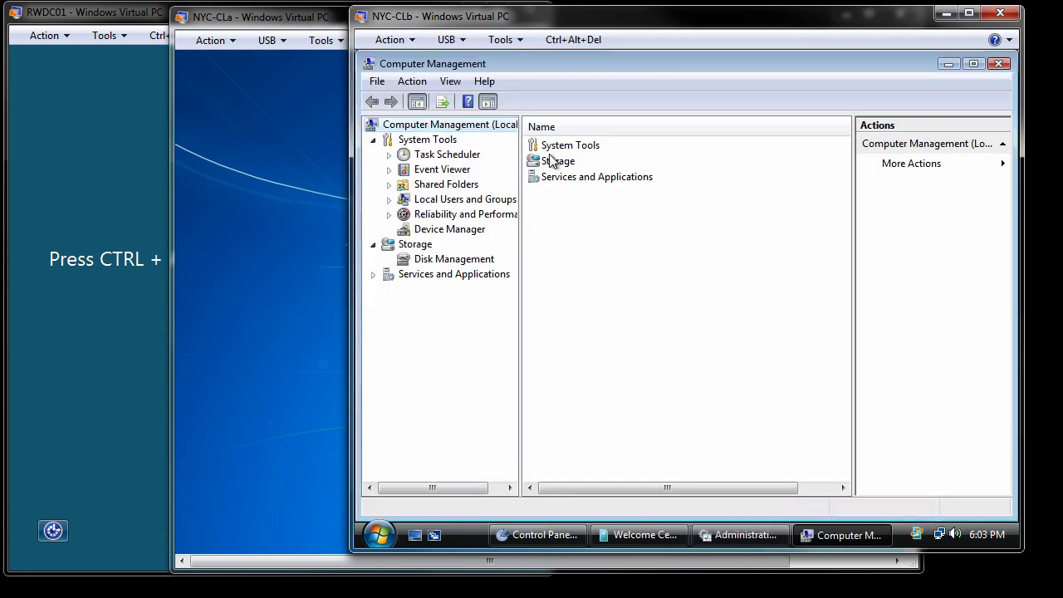
left_click(432, 205)
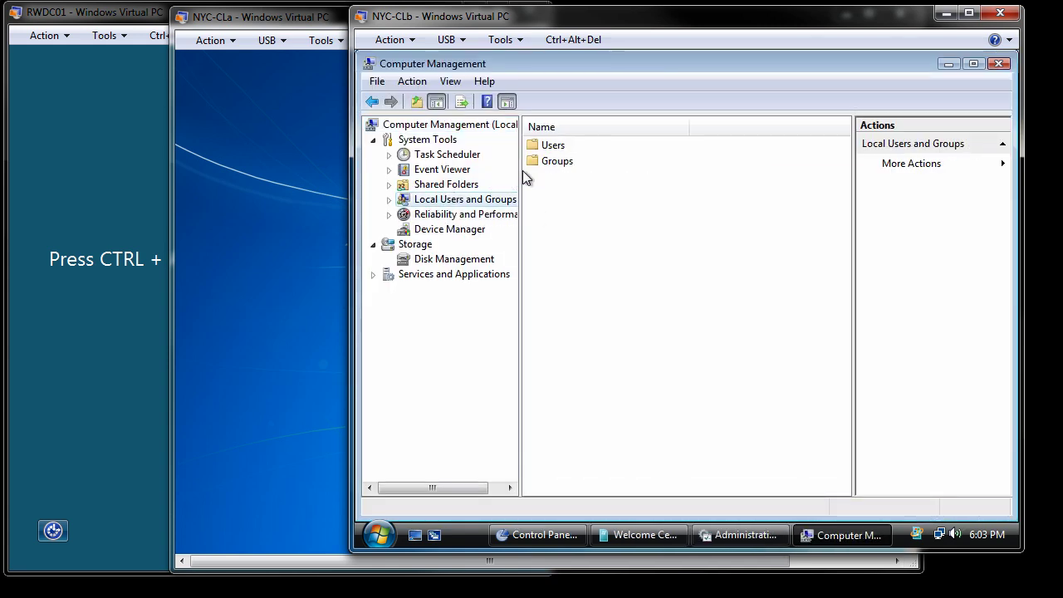
left_click(390, 203)
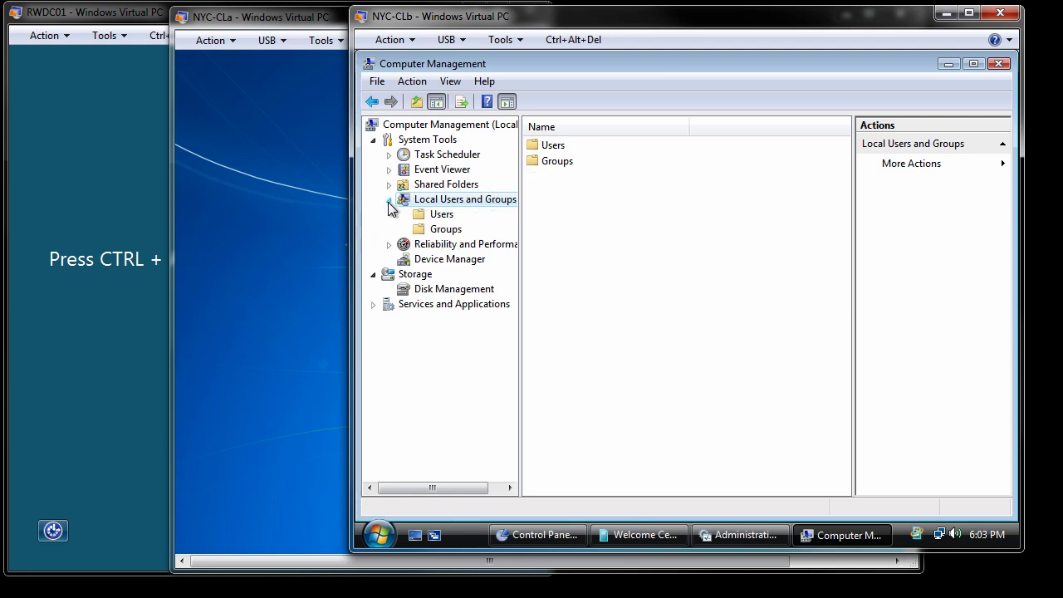
left_click(442, 215)
right_click(442, 215)
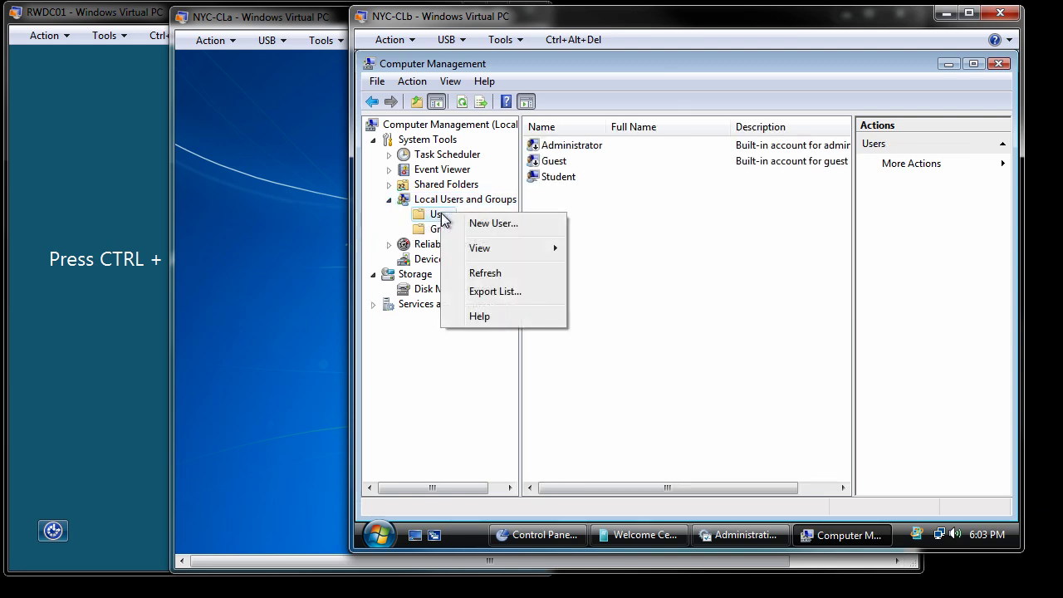
left_click(470, 224)
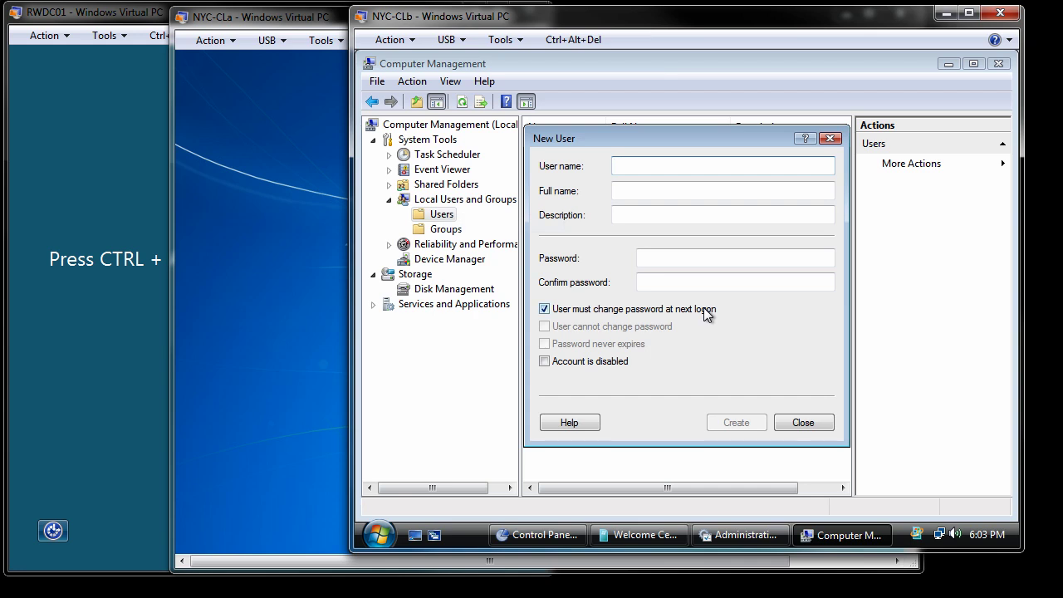
Create a local user with a confirmed password and no forced change at next logon.
type("Alice")
key("Tab")
key("Tab")
key("Tab")
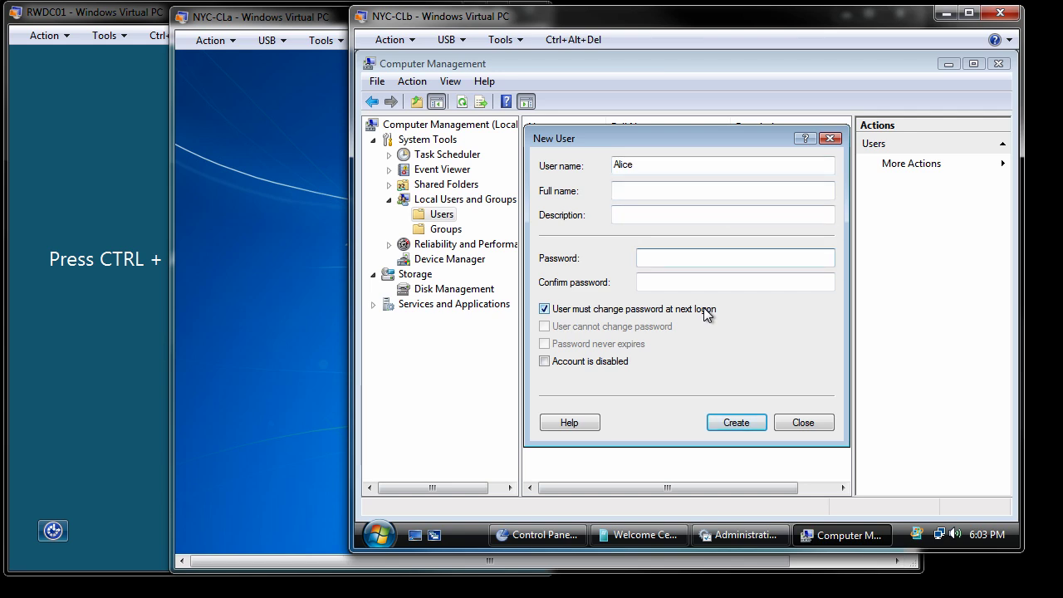
type("Pa$$w0rd")
key("Tab")
type("Pa$$w0rd")
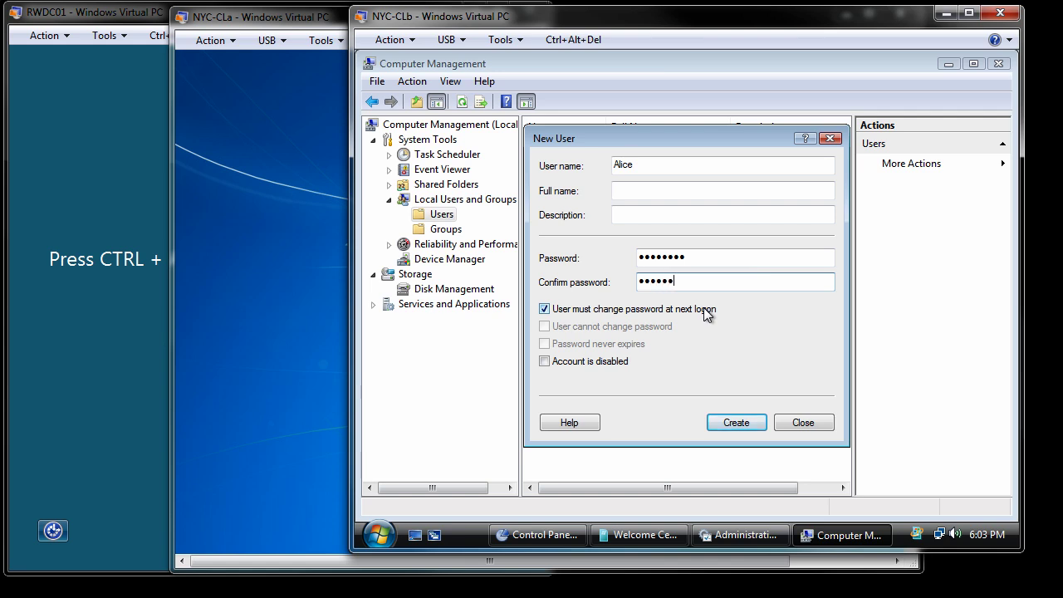
left_click(545, 309)
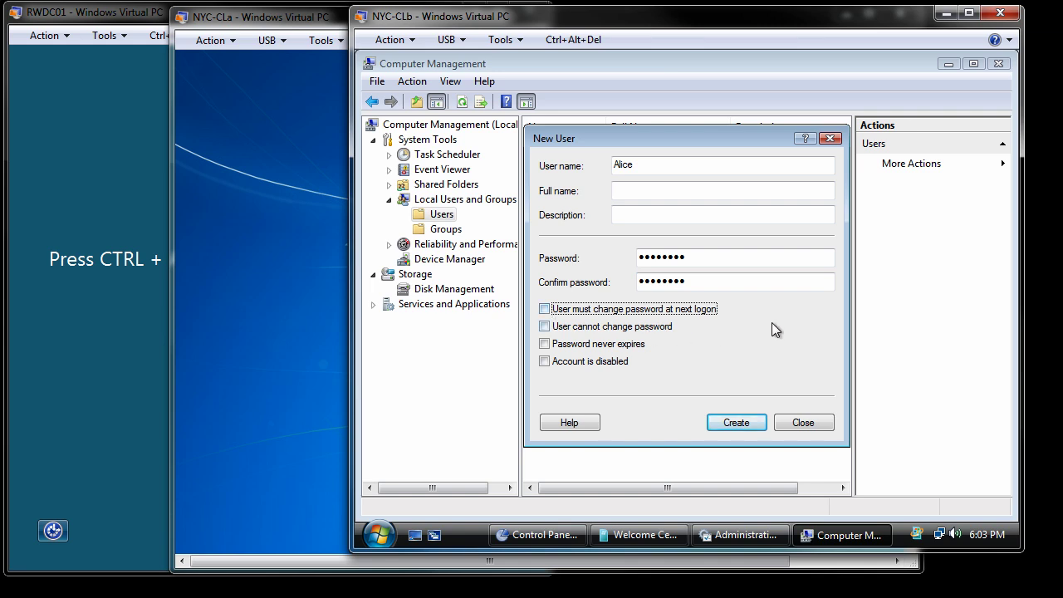
left_click(738, 423)
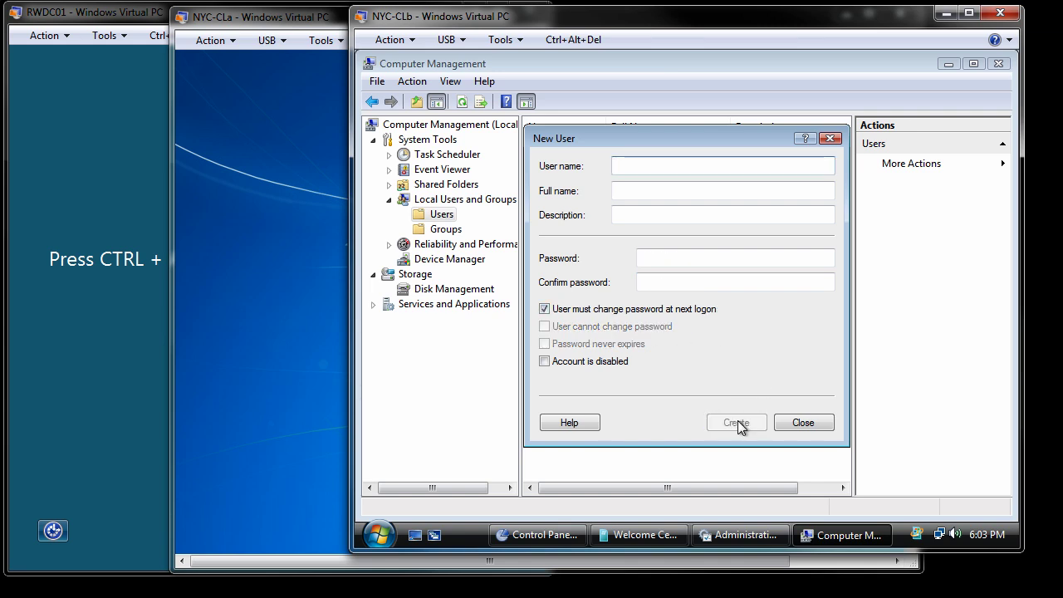
Close the New User form, add another local user, and sort the Users list by Full Name.
left_click(802, 423)
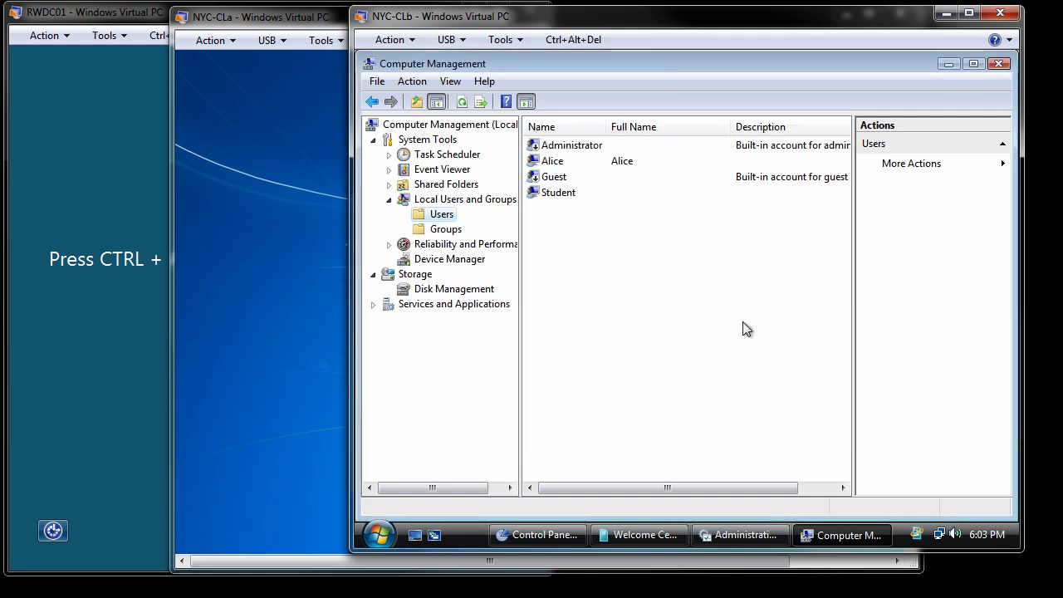
left_click(573, 163)
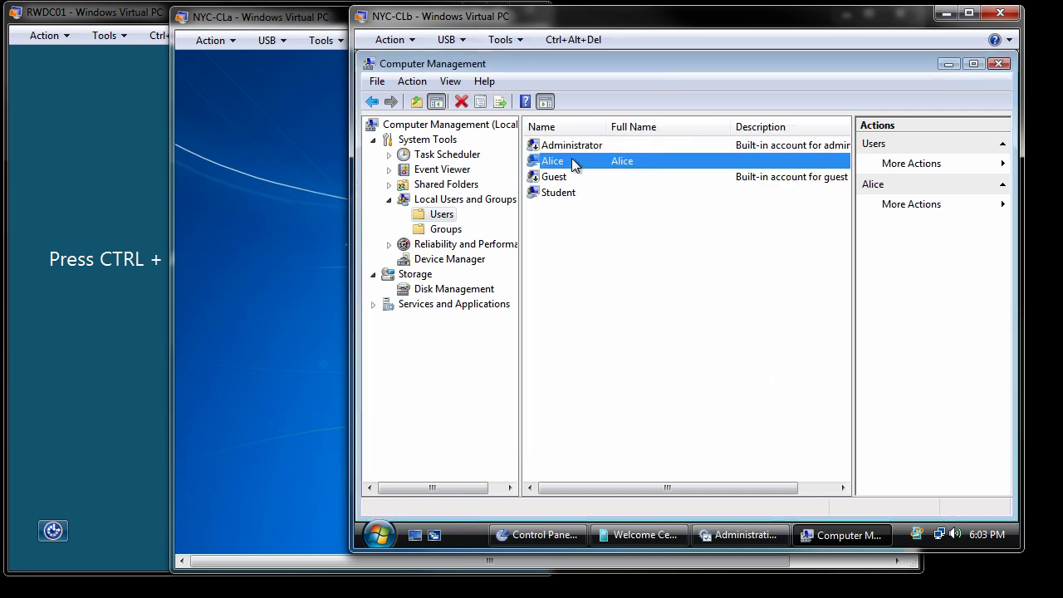
right_click(440, 214)
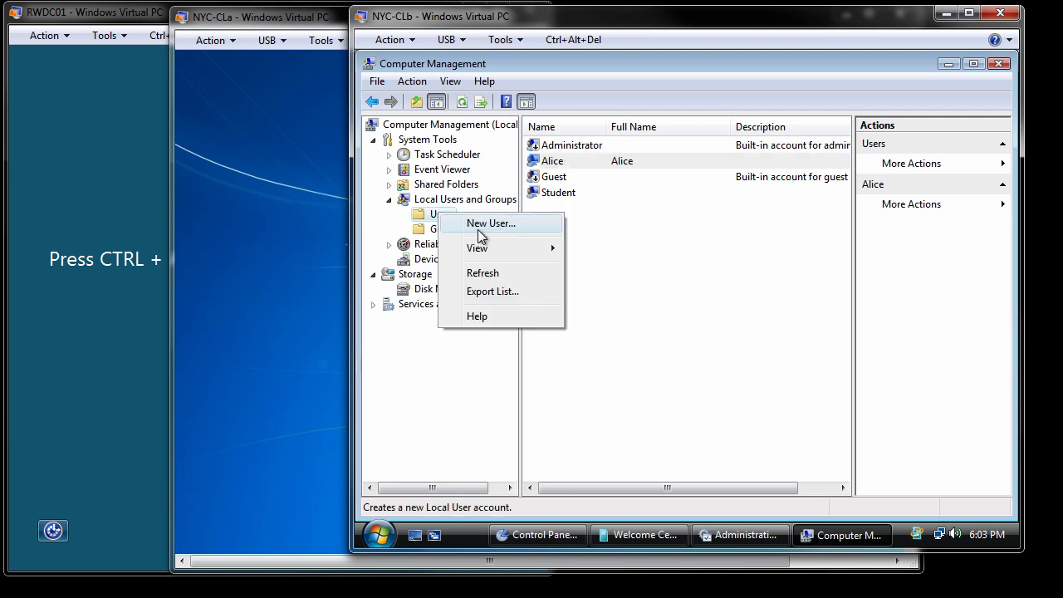
left_click(478, 227)
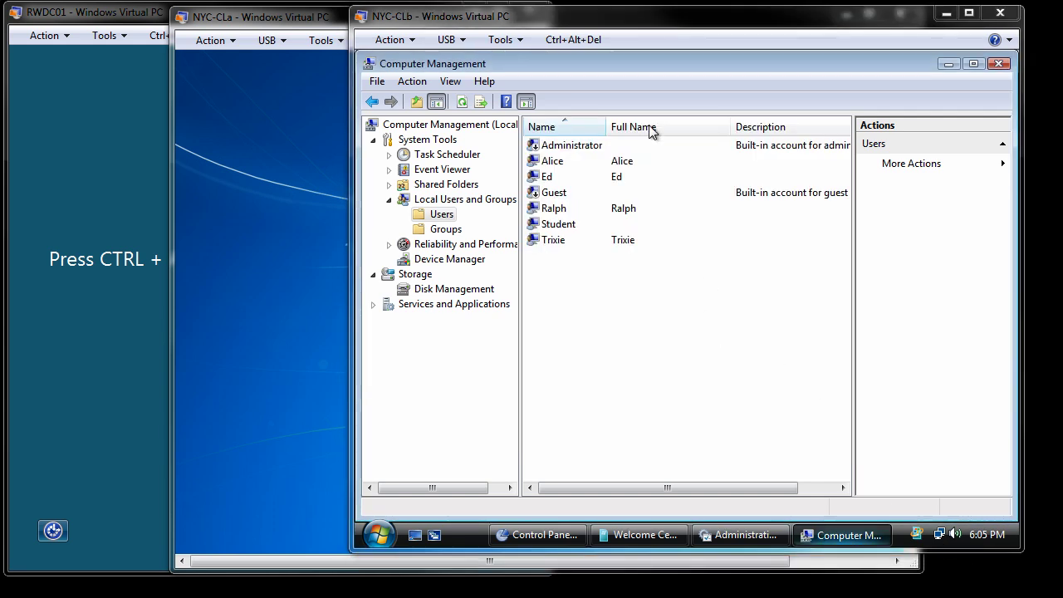
left_click(650, 126)
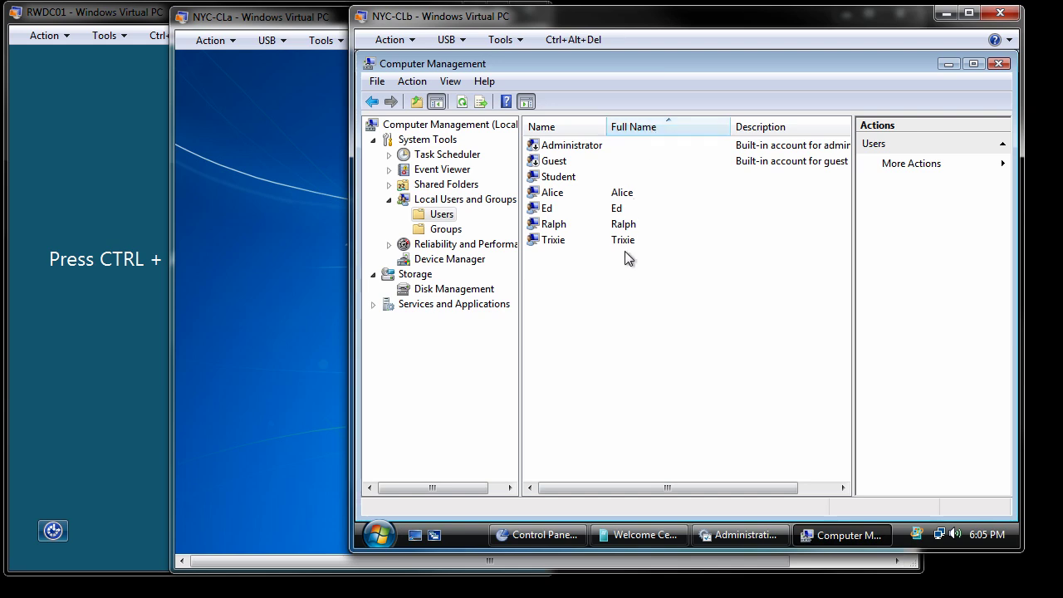
Close Computer Management, Administrative Tools, Control Panel and Welcome Center.
left_click(999, 65)
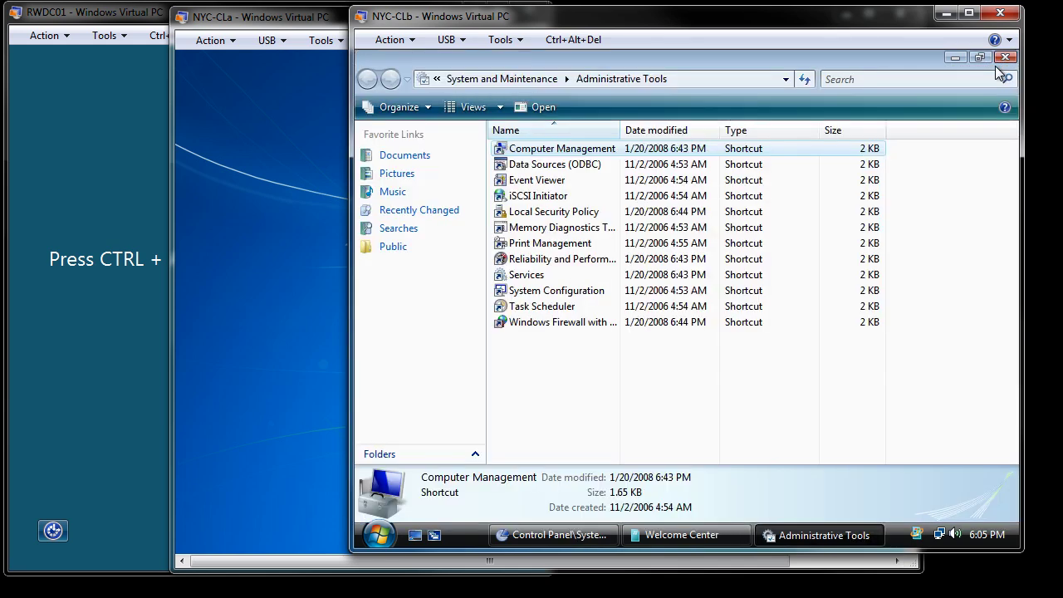
left_click(1005, 57)
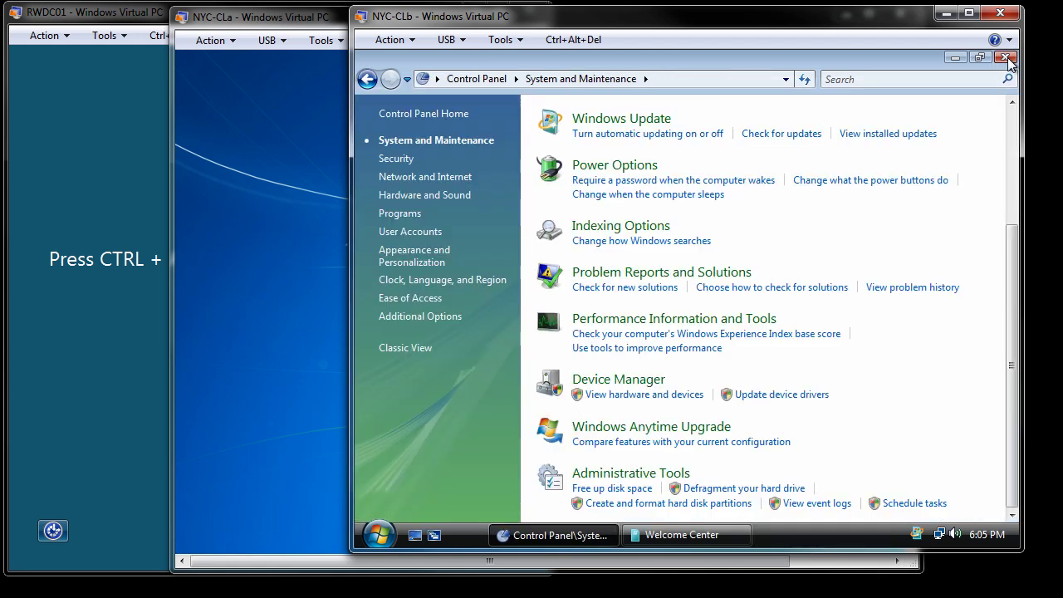
left_click(1005, 57)
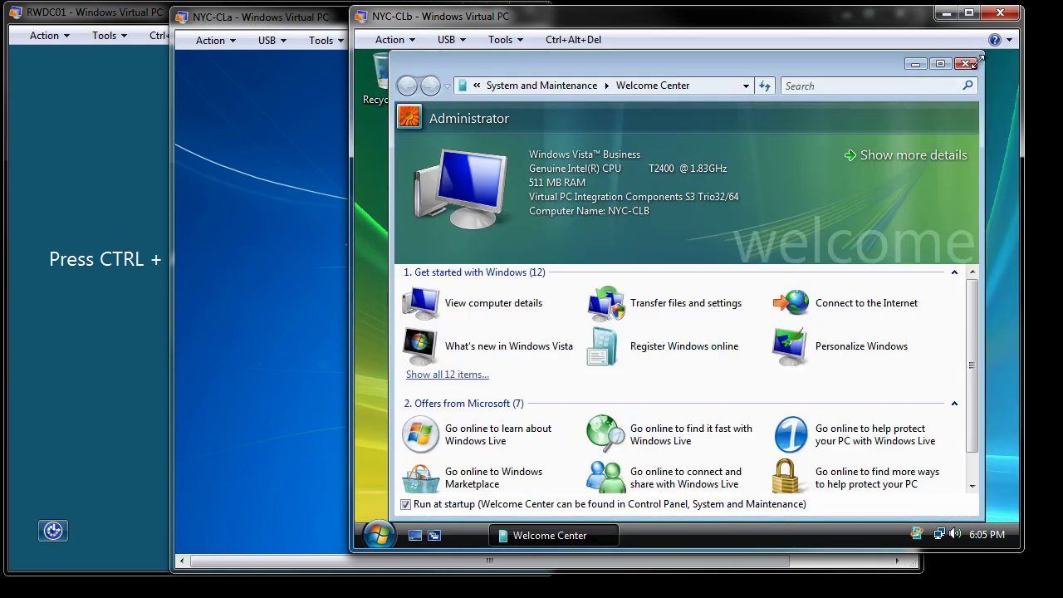
left_click(965, 64)
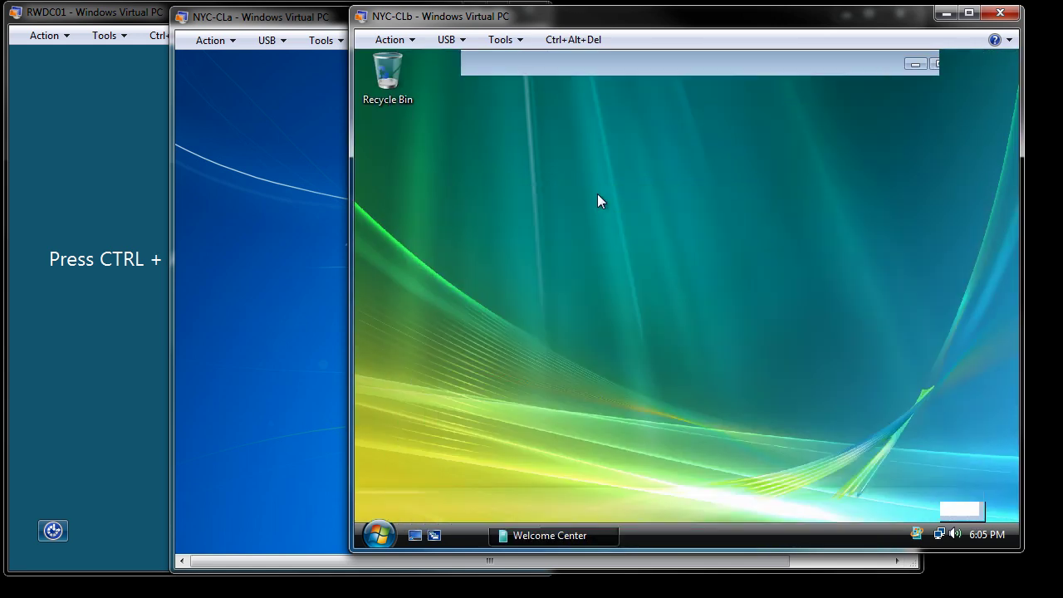
Log the Administrator off from the Start menu's lock-button arrow menu.
left_click(382, 536)
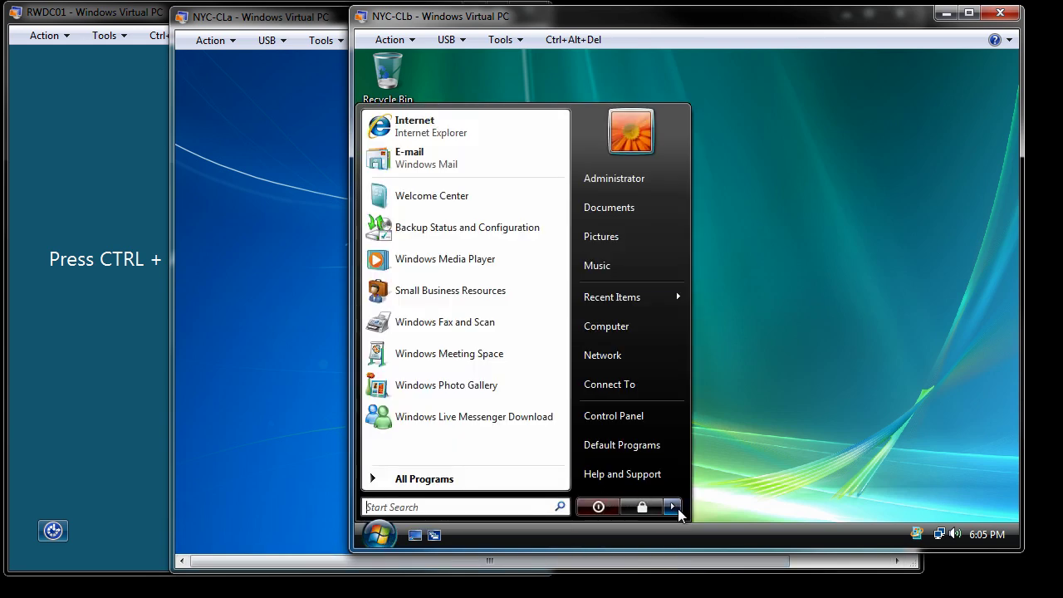
mouse_move(673, 507)
left_click(718, 422)
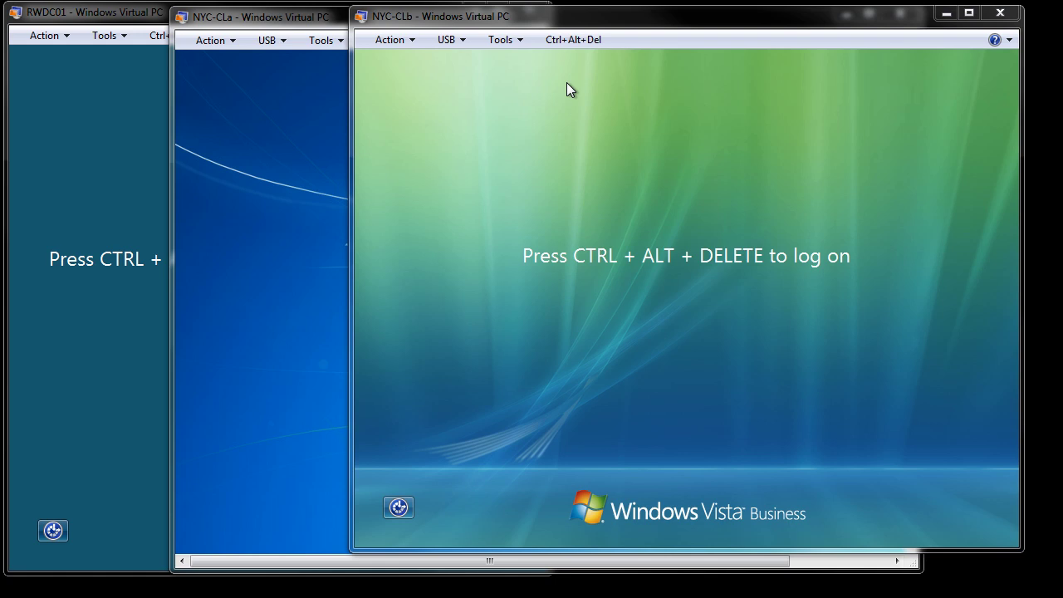
Send Ctrl+Alt+Del to the VM and choose Switch User, then Other User.
left_click(568, 40)
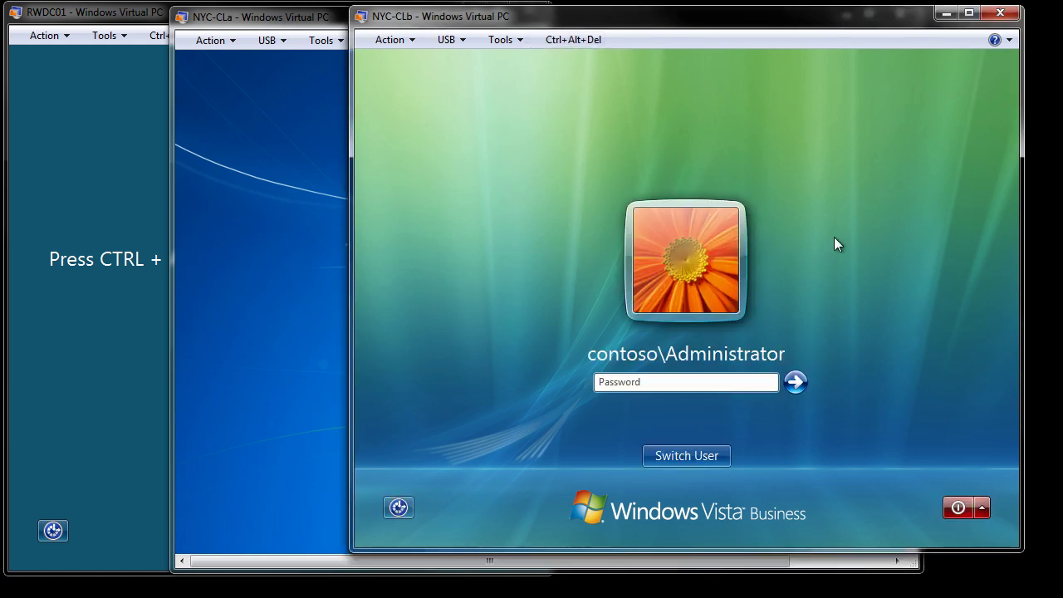
left_click(682, 455)
left_click(771, 337)
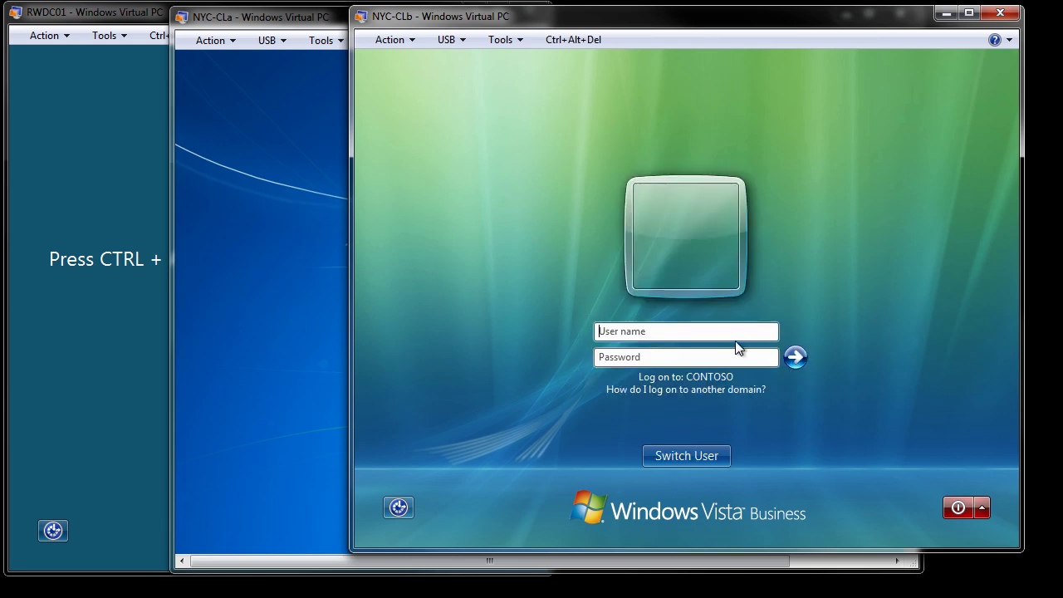
Log on with the new local account's NYC-CLb user name and password.
left_click(692, 331)
type("NYC-CLb\\")
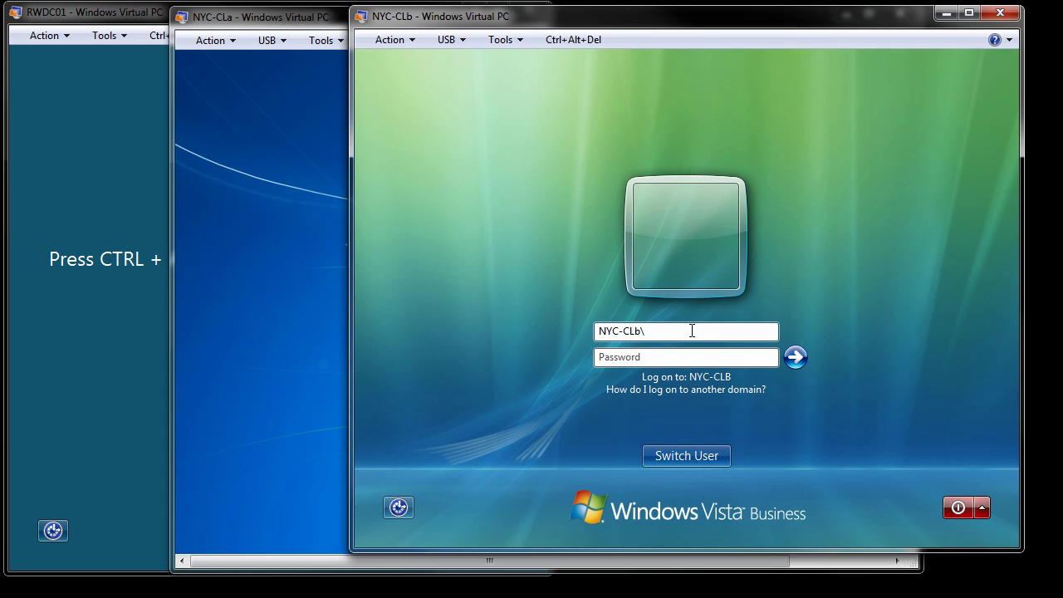
type("Alice")
left_click(679, 360)
type("Pa$$w0rd")
left_click(796, 359)
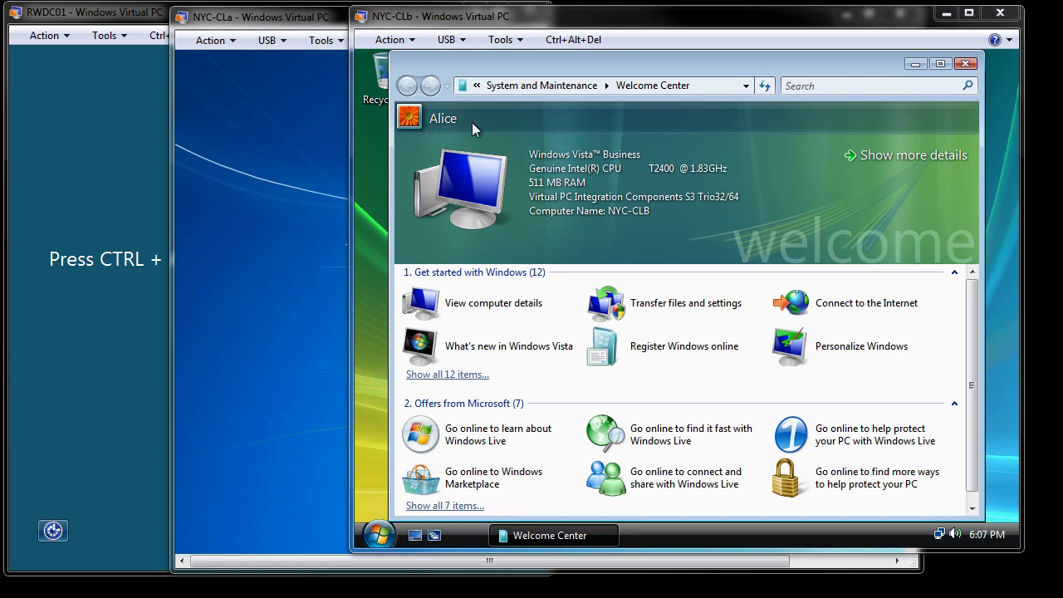
Close Welcome Center, log off the first local user, then close the second user's Welcome Center.
left_click(966, 64)
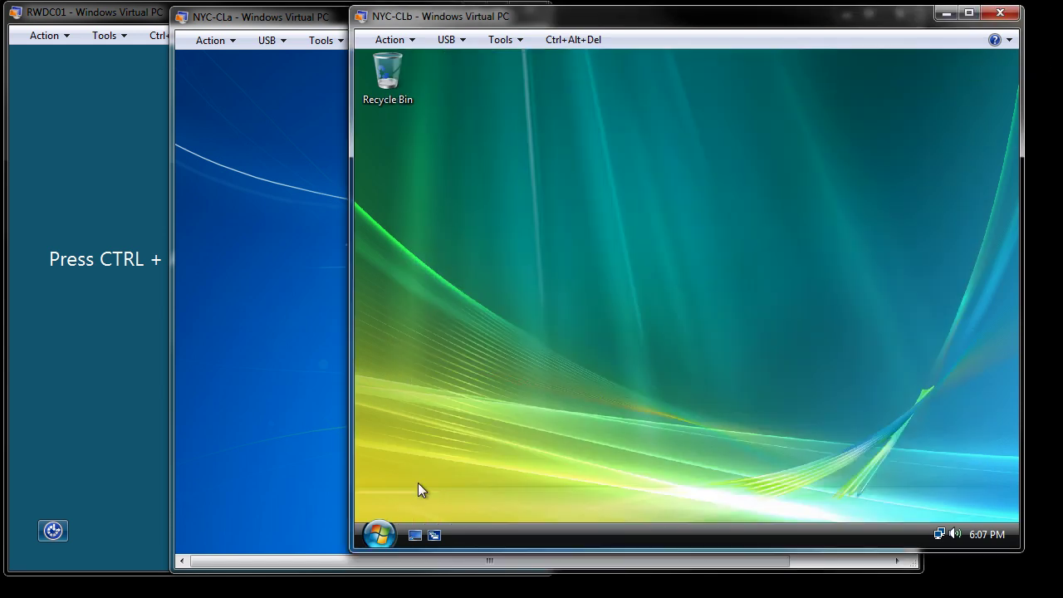
left_click(380, 536)
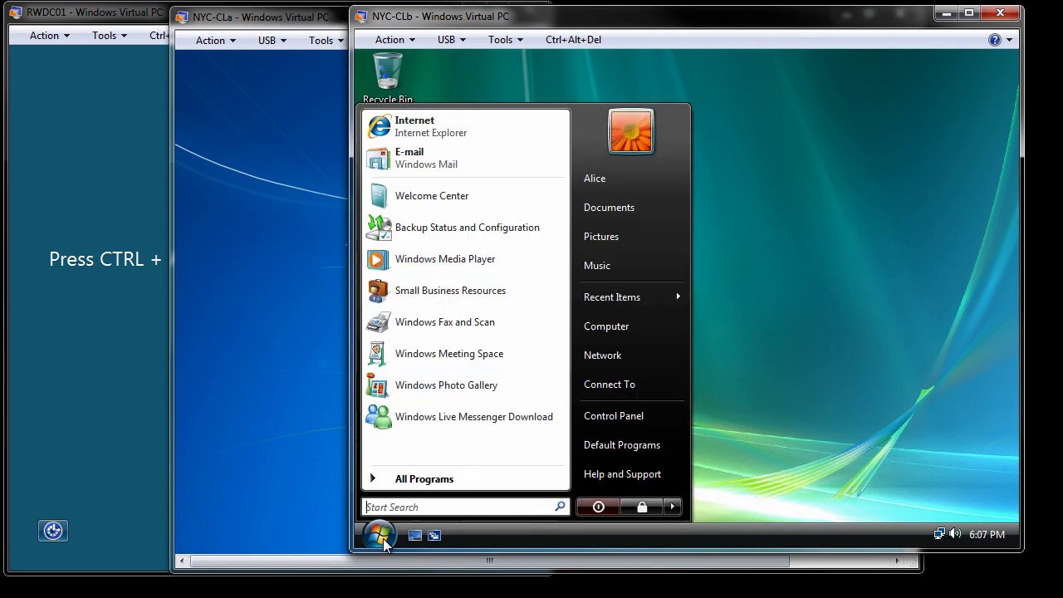
left_click(672, 507)
left_click(743, 423)
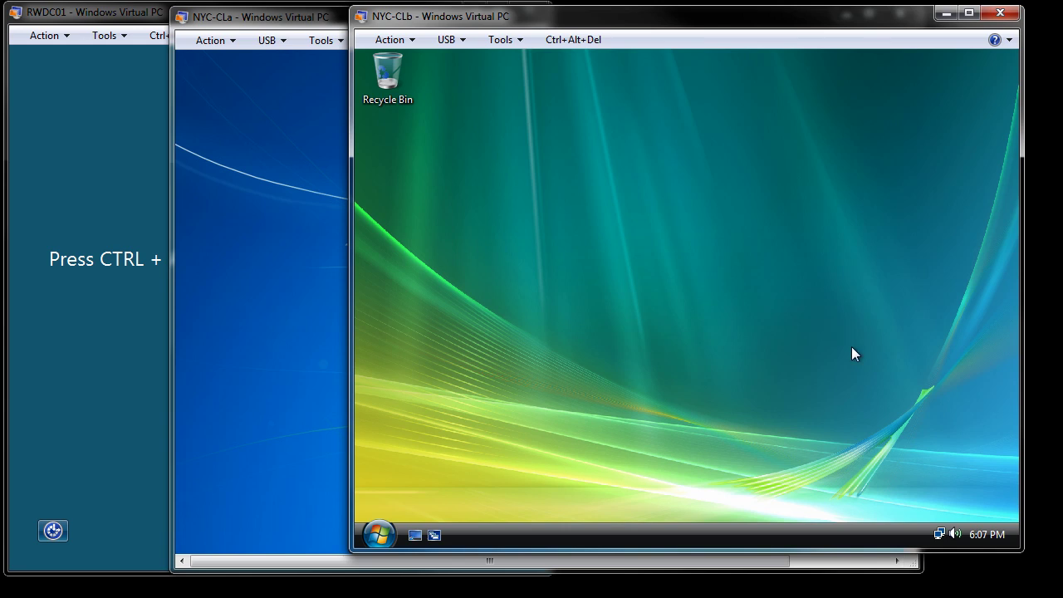
mouse_move(987, 534)
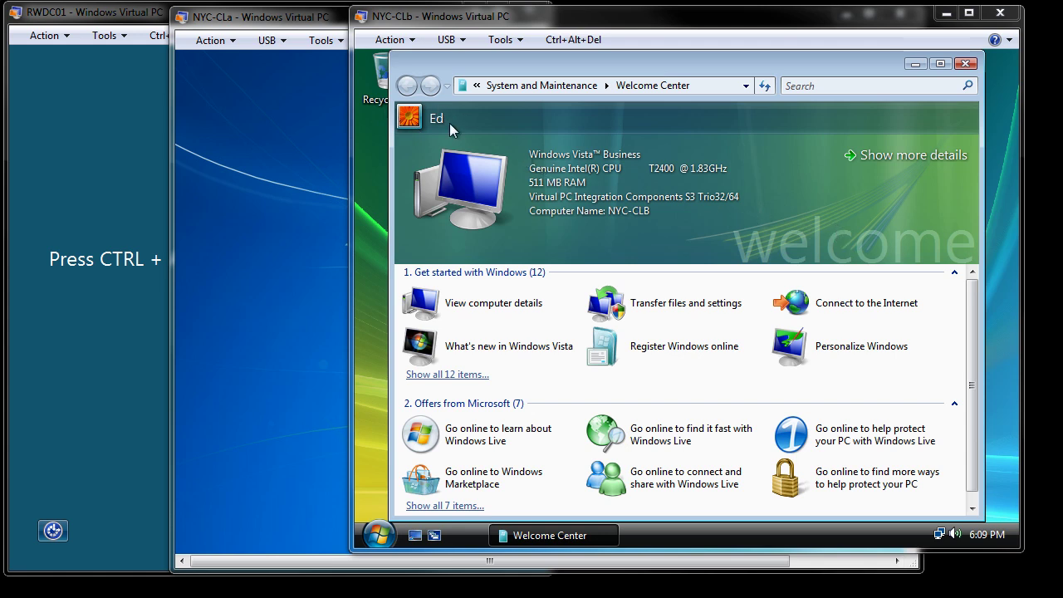
left_click(965, 64)
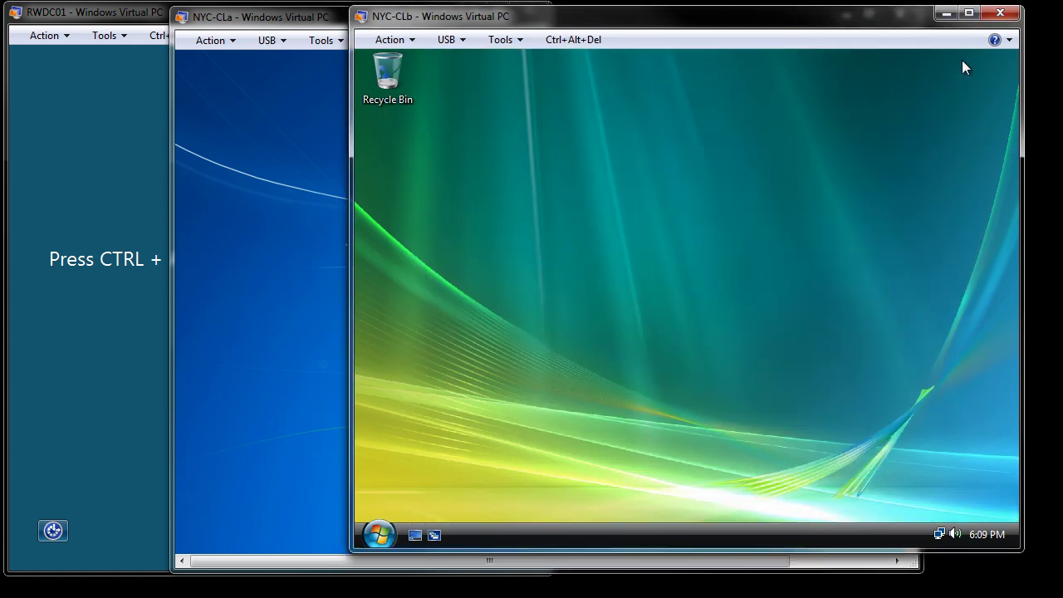
Log off the second local user from the Start menu, choosing Log off now despite running programs.
left_click(381, 535)
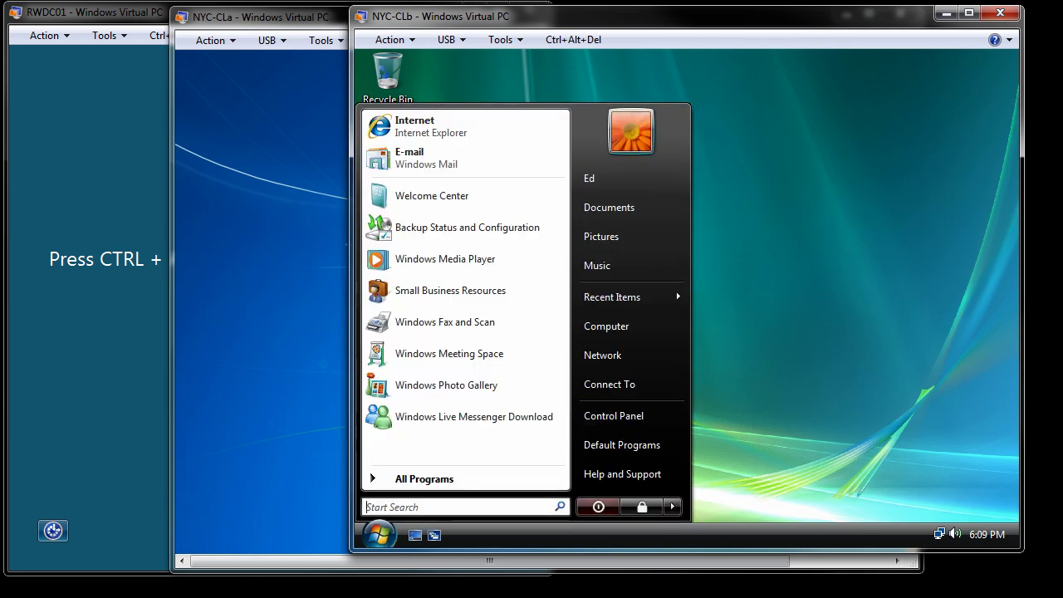
left_click(775, 332)
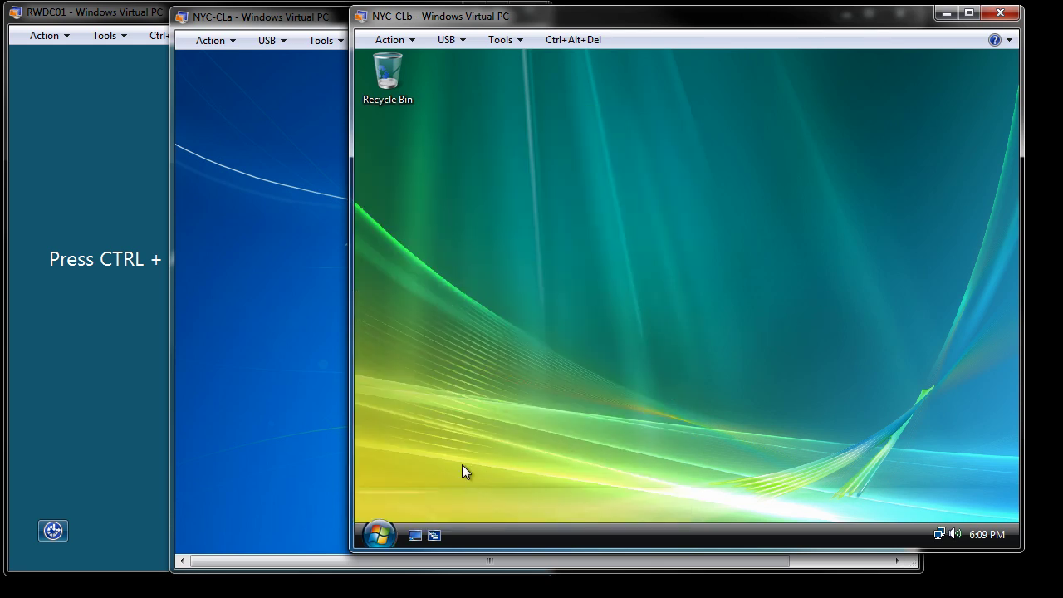
left_click(379, 536)
left_click(673, 508)
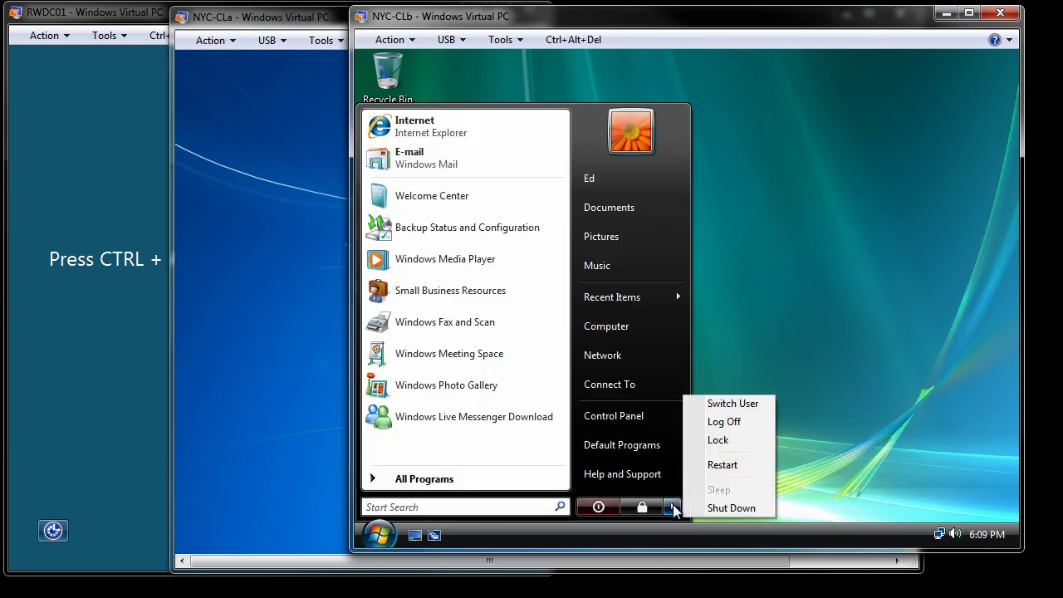
left_click(723, 423)
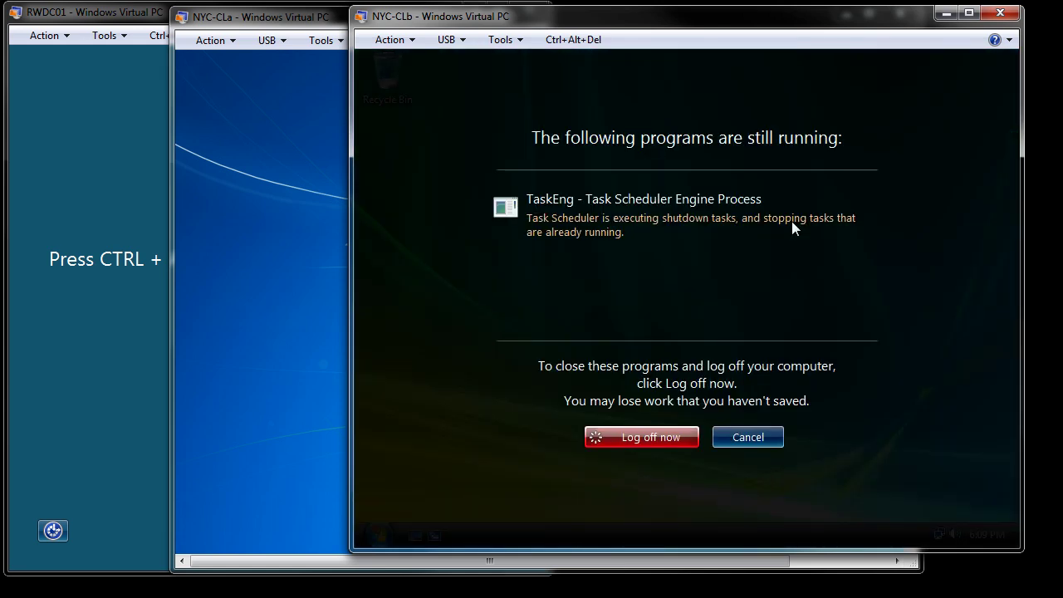
left_click(659, 442)
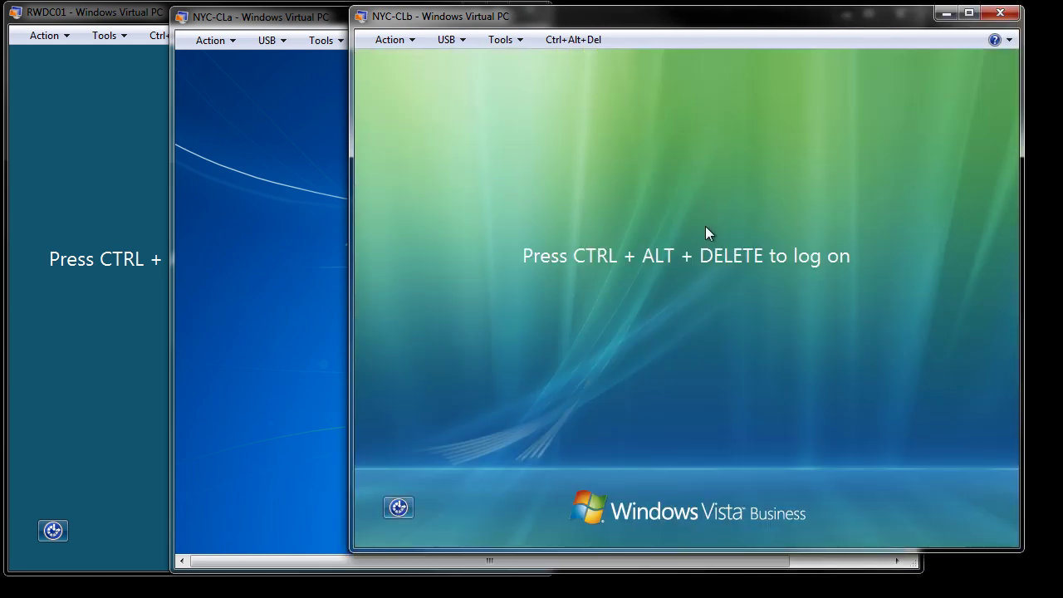
Send Ctrl+Alt+Del and pick Switch User, then Other User, to log back on as Administrator.
left_click(570, 39)
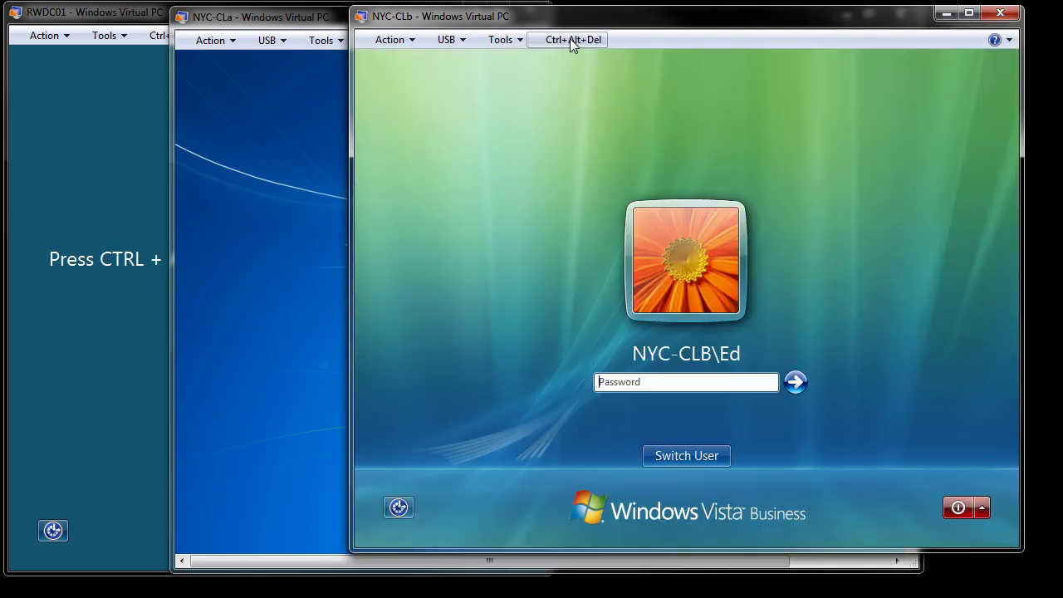
left_click(706, 461)
left_click(766, 352)
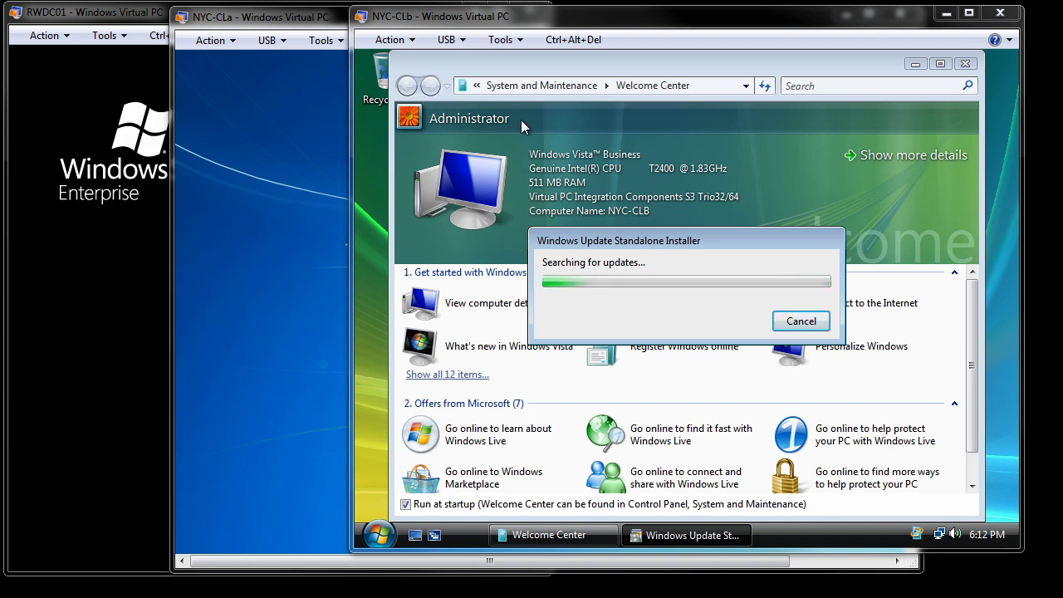
Search \\ in the Start menu, then confirm installing update KB928635 in the standalone installer.
left_click(379, 536)
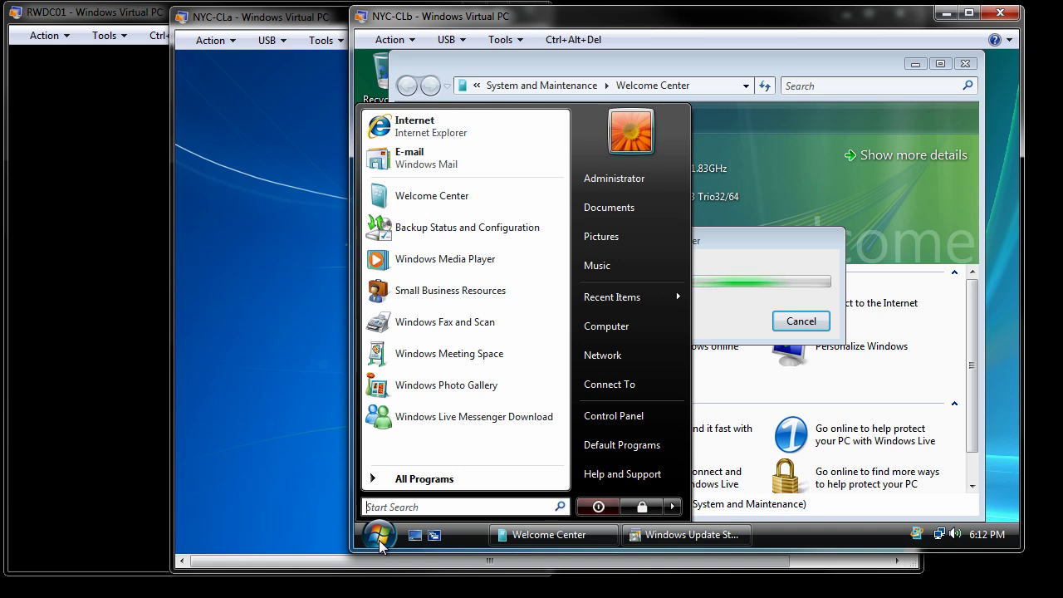
type("\\\\")
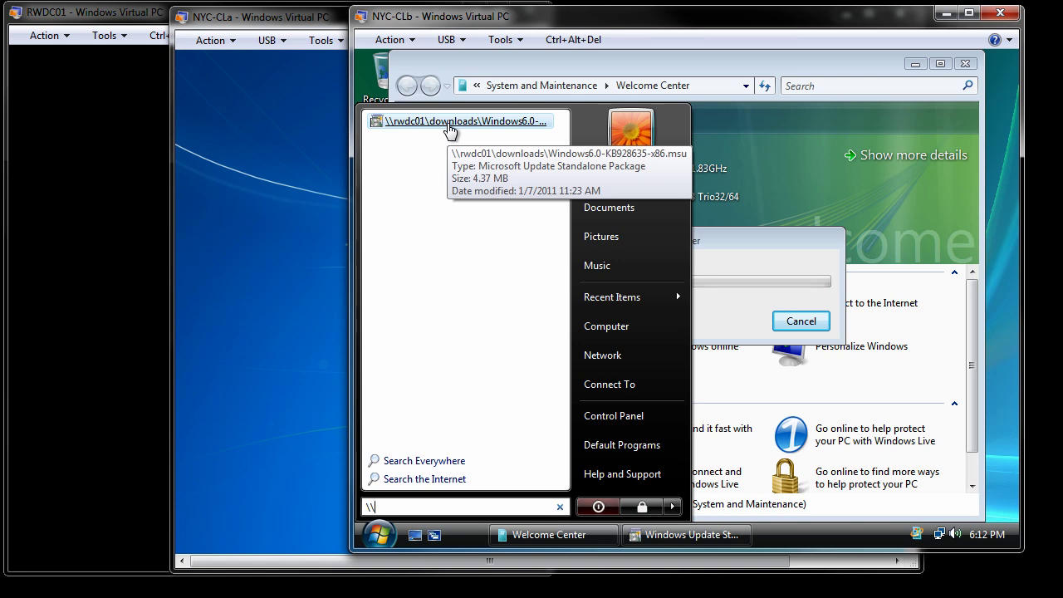
left_click(809, 189)
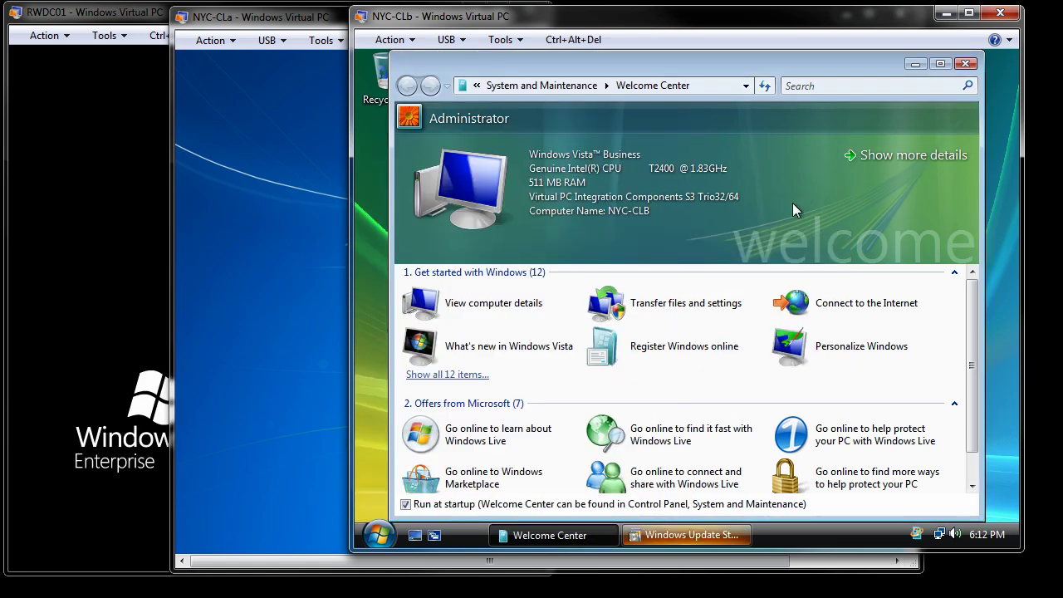
left_click(707, 538)
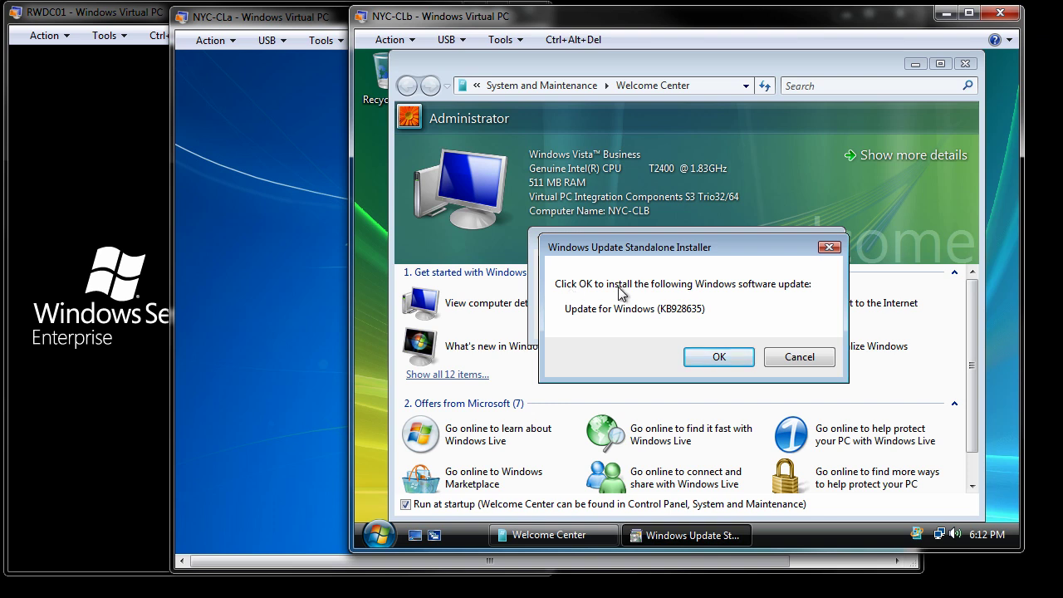
left_click(719, 358)
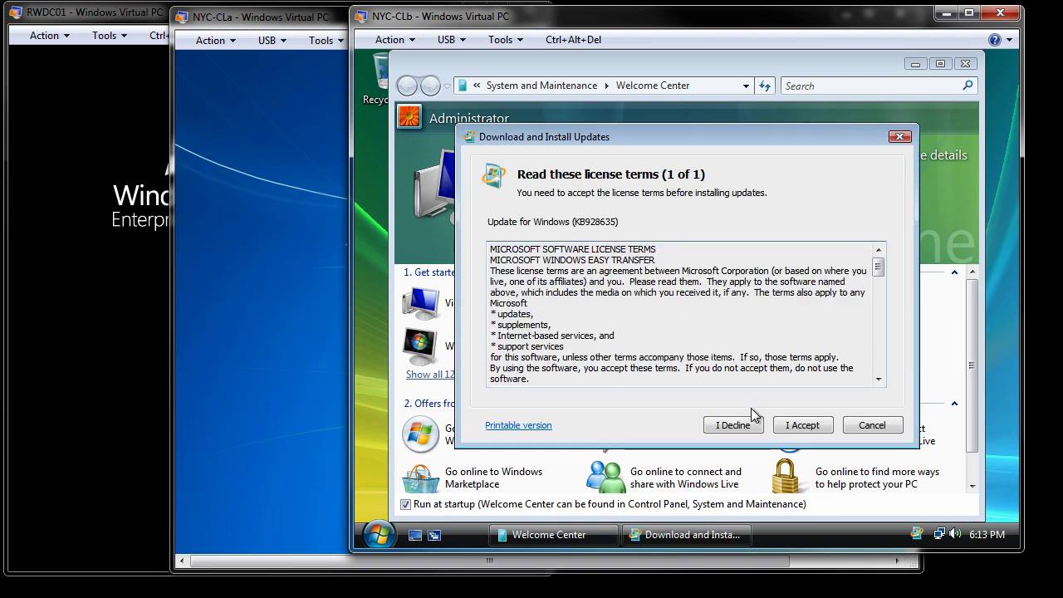
Accept the KB928635 license terms and close the installer once installation completes.
left_click(803, 425)
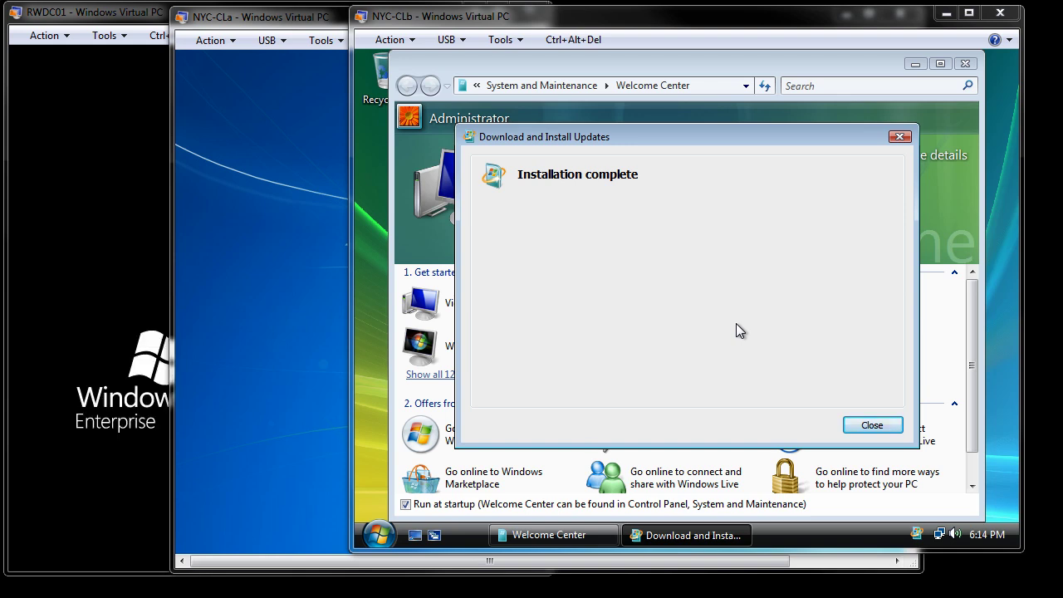
left_click(872, 426)
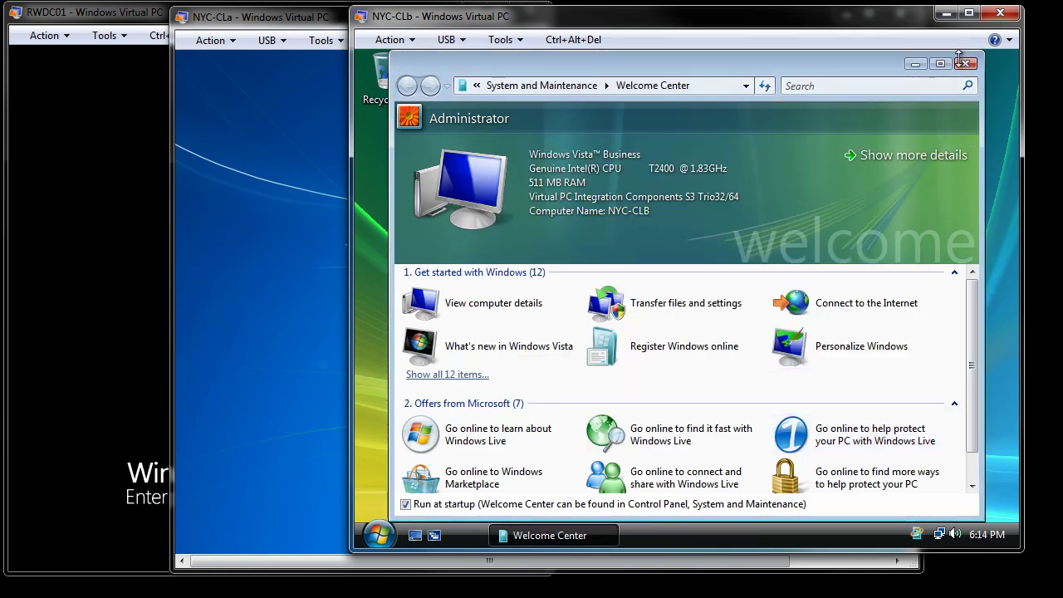
Minimize Welcome Center and launch Windows Easy Transfer 7 from All Programs.
left_click(916, 64)
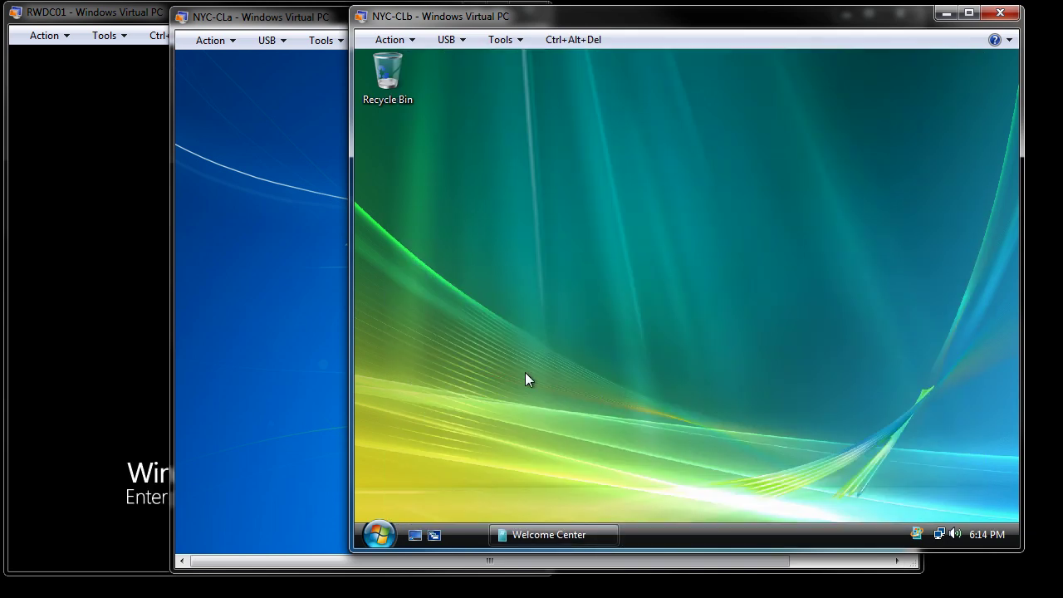
left_click(380, 535)
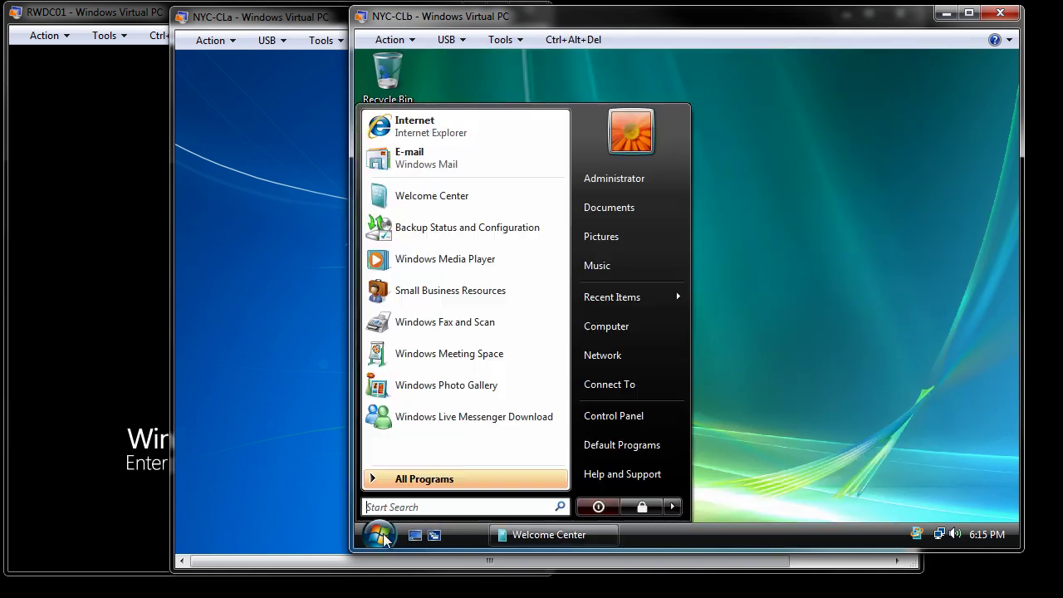
left_click(424, 479)
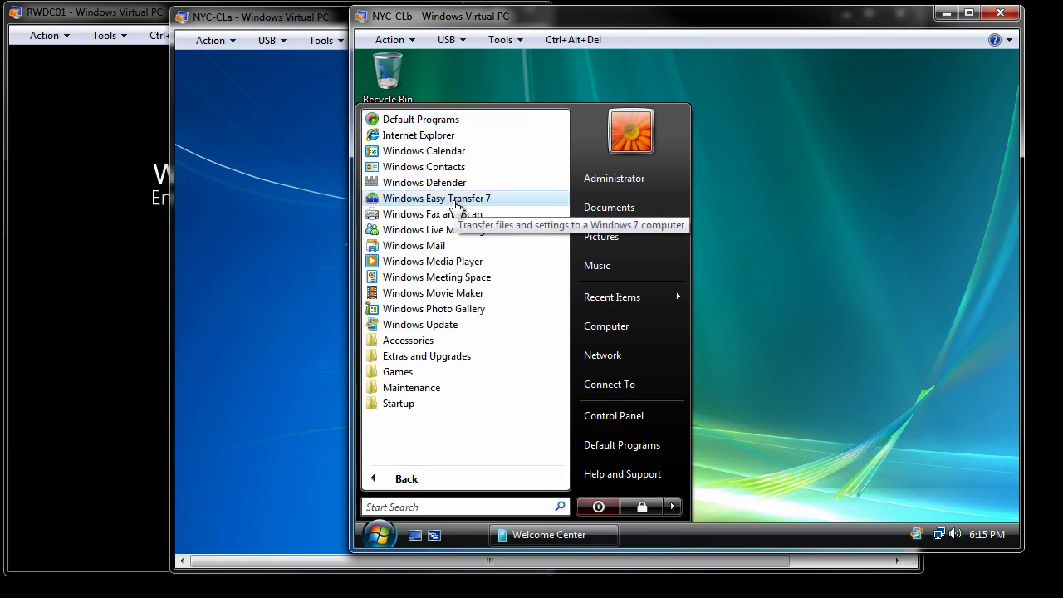
left_click(455, 203)
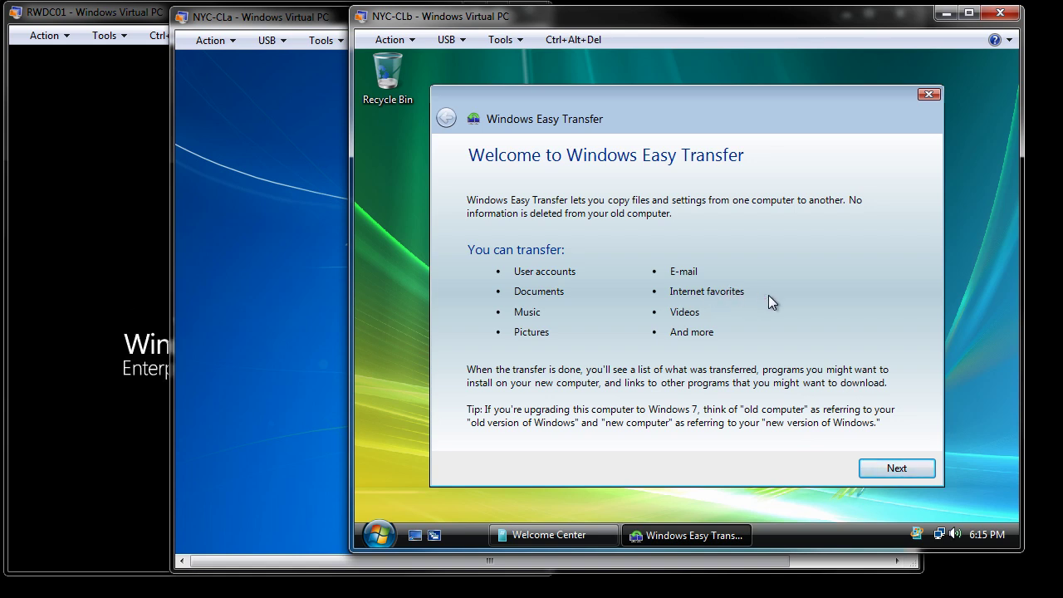
Pass the welcome page, choose an external hard disk or USB flash drive, and mark this as the old computer.
left_click(897, 469)
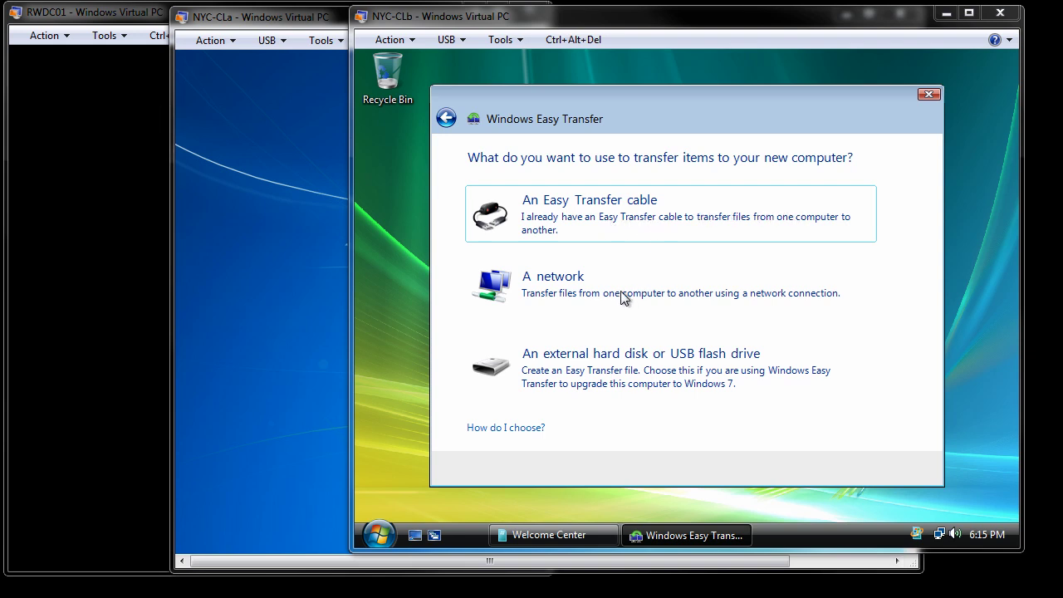
left_click(613, 371)
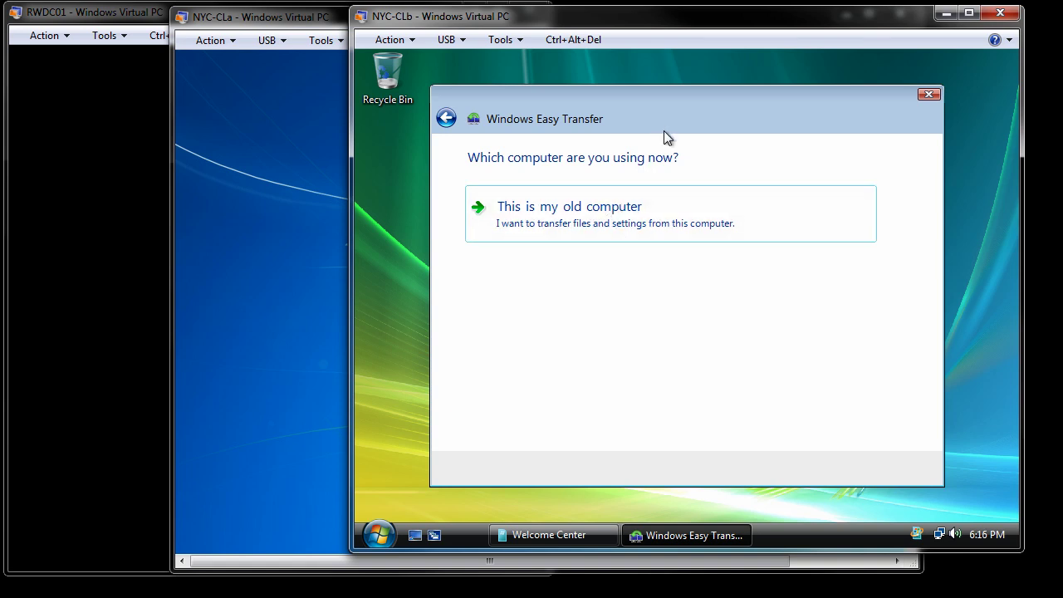
left_click(592, 214)
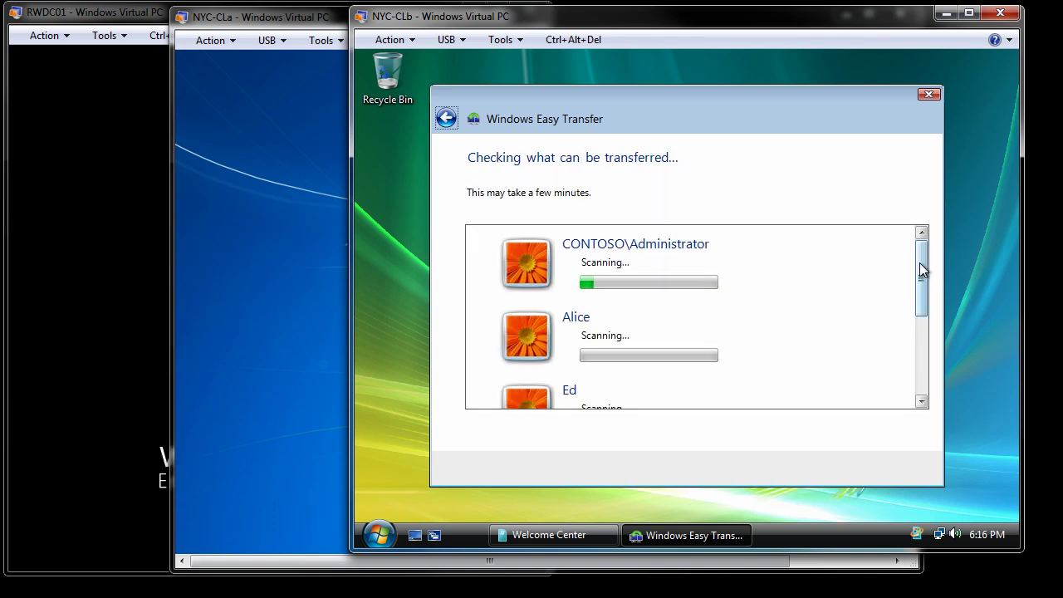
Scroll the account list while the scan finishes, totalling 138.1 MB.
mouse_move(920, 270)
left_mouse_down()
mouse_move(921, 353)
mouse_move(926, 266)
left_mouse_up()
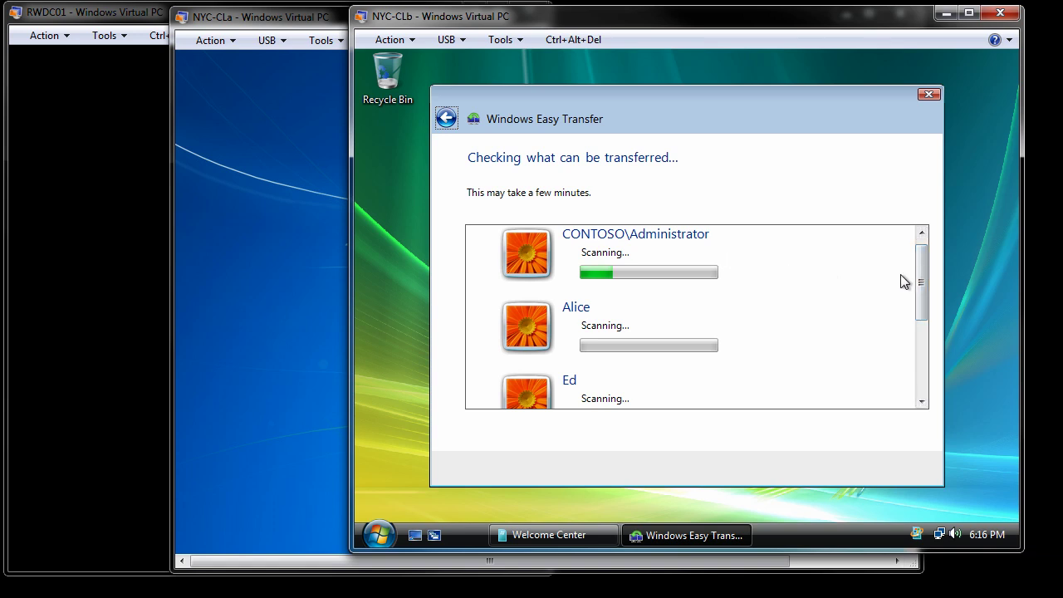
left_click_drag(919, 279, 926, 249)
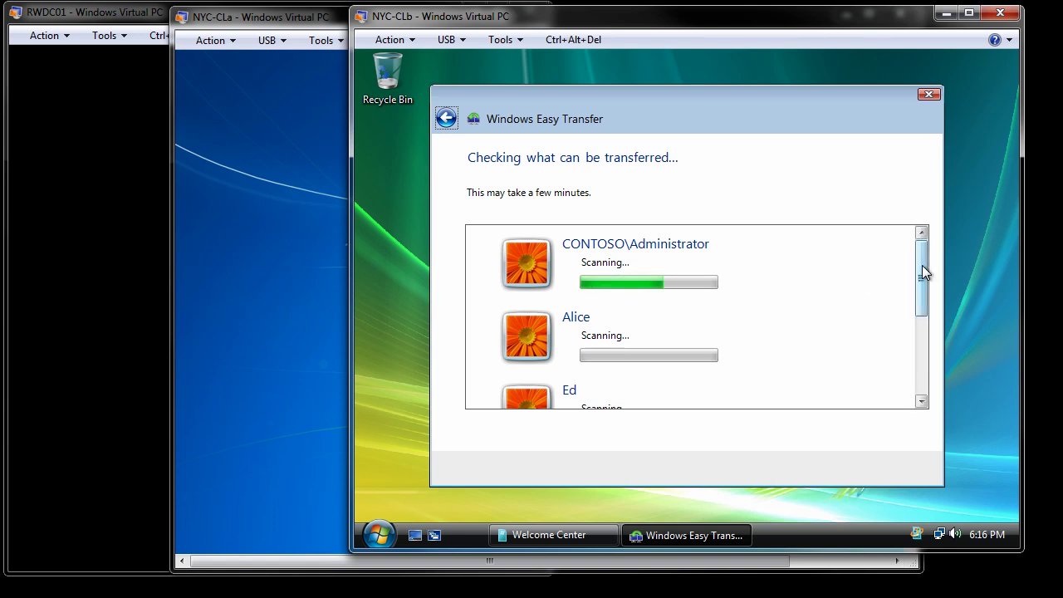
mouse_move(922, 266)
left_mouse_down()
mouse_move(923, 282)
mouse_move(923, 268)
left_mouse_up()
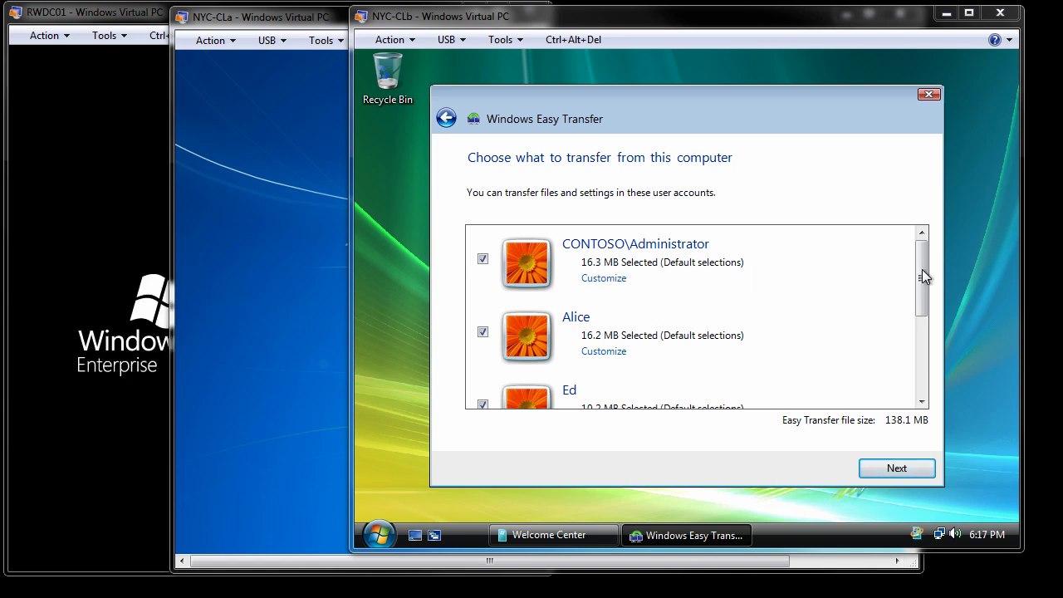
left_click_drag(923, 269, 650, 283)
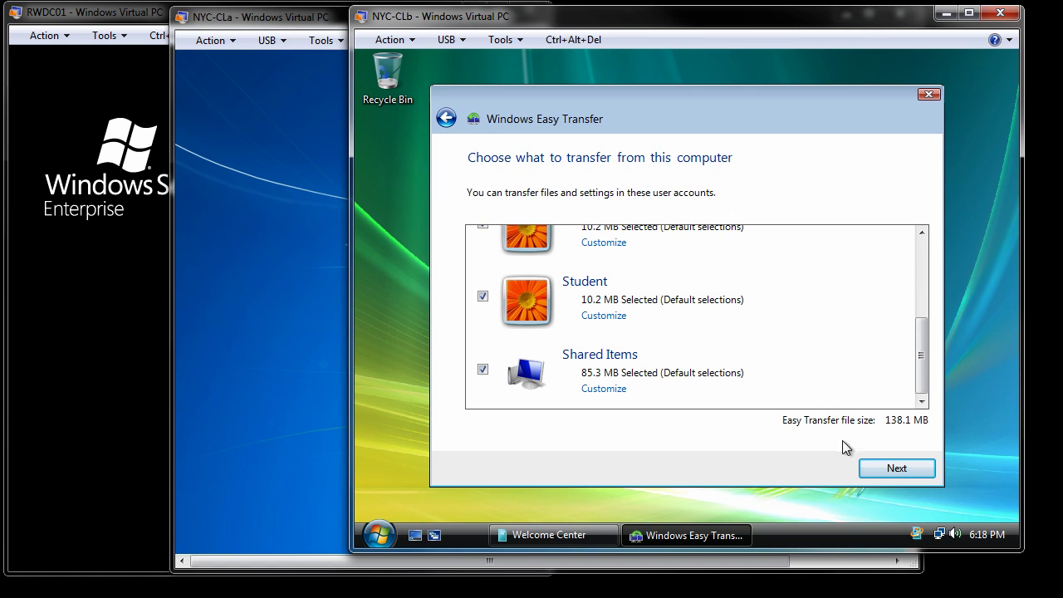
Protect the transfer file with a password, confirm it, and proceed to save.
left_click(896, 468)
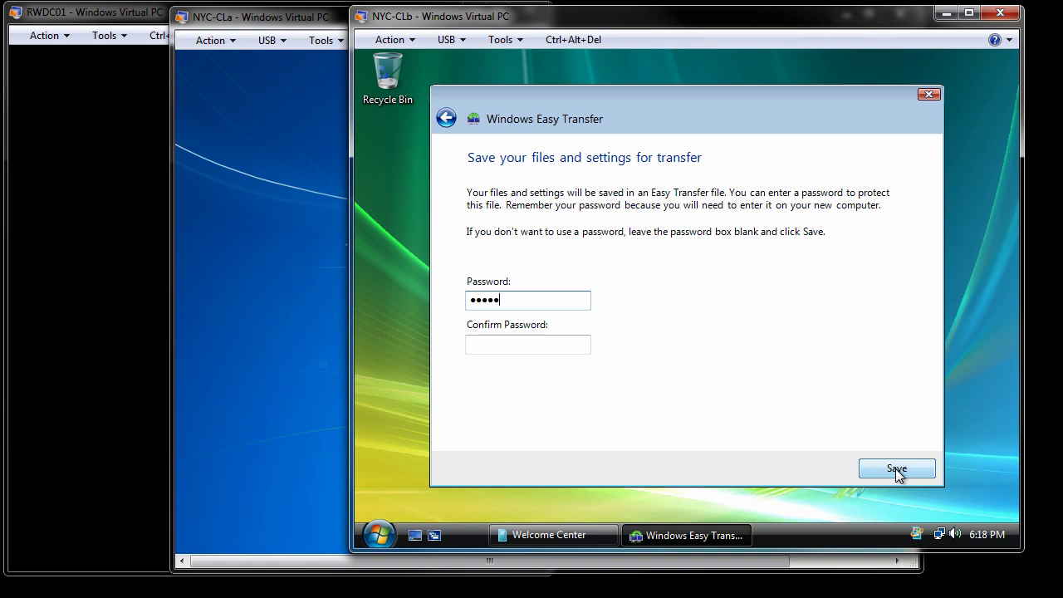
left_click(555, 344)
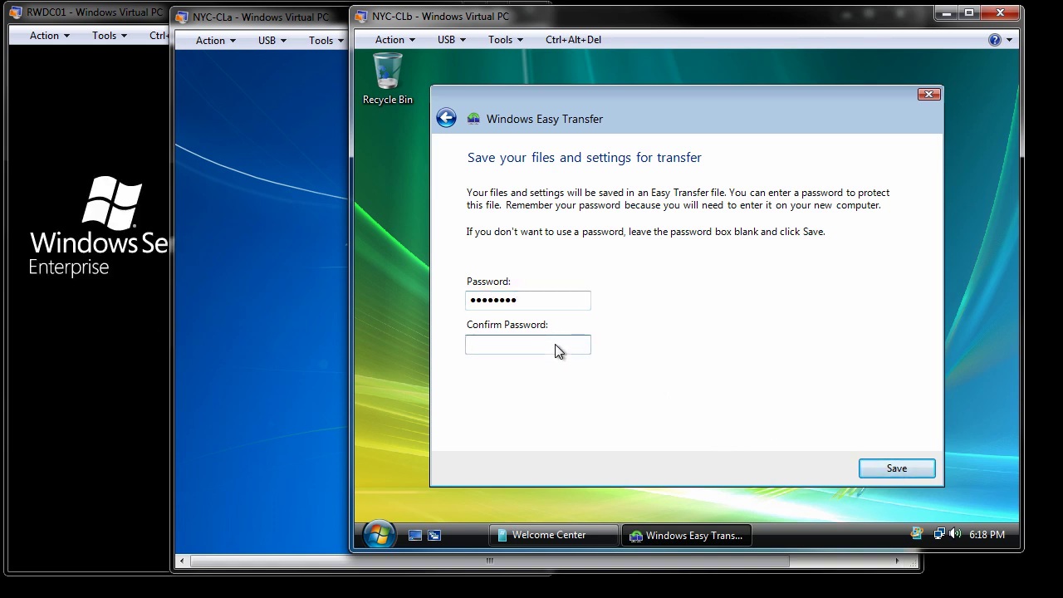
type("Pa$$w")
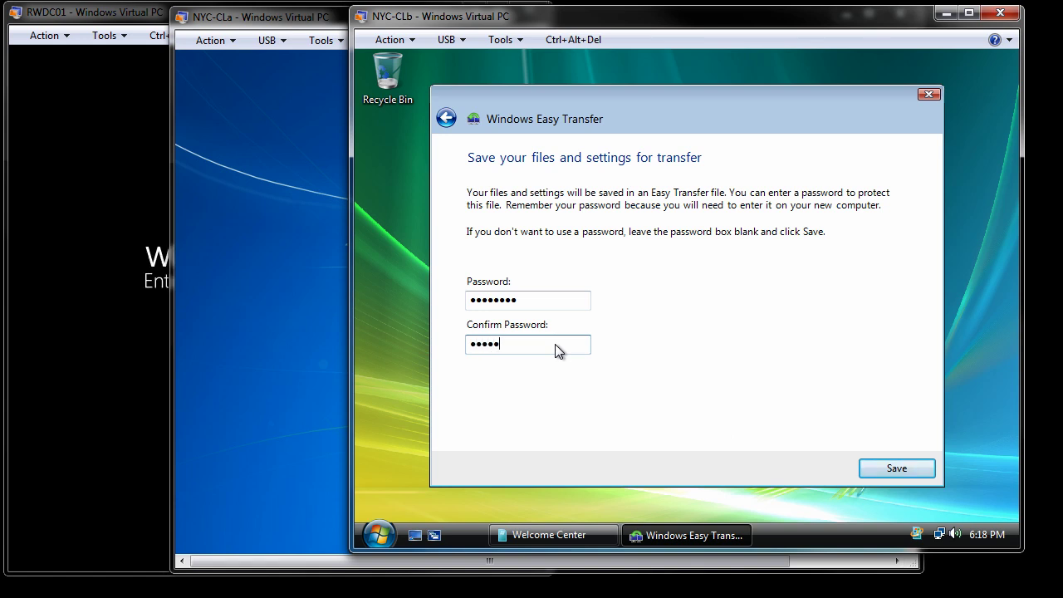
type("d")
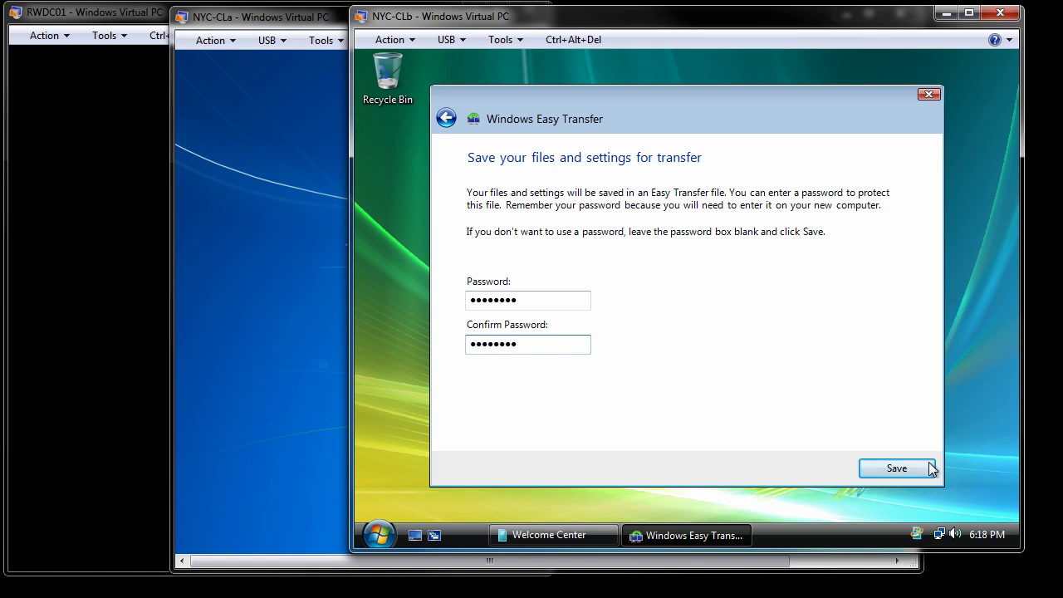
left_click(897, 469)
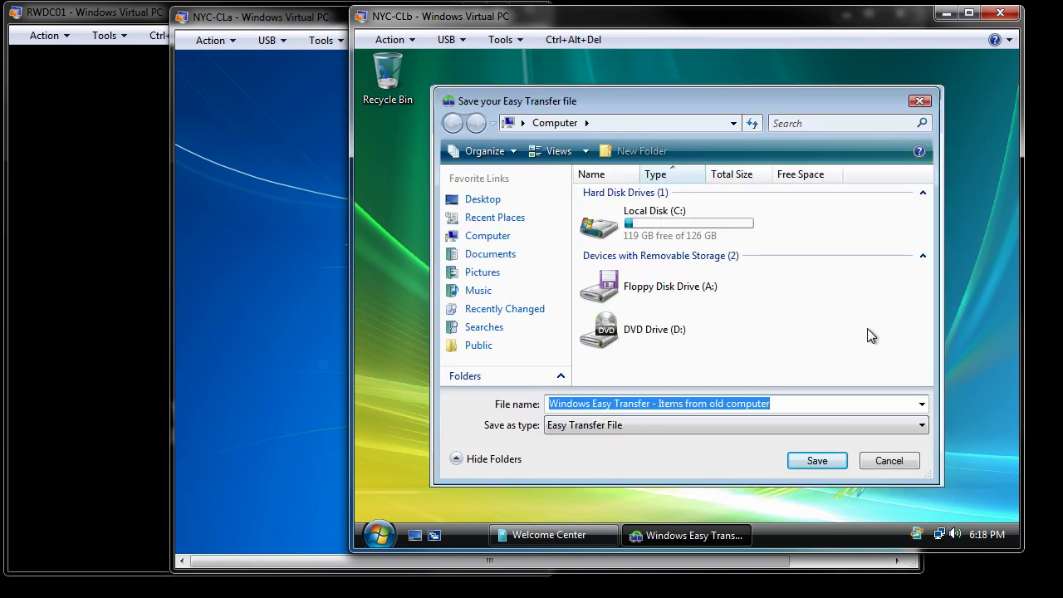
Save the transfer file as \\rwdc01\downloads\eastNYC-CLb and wait for Save complete.
mouse_move(976, 511)
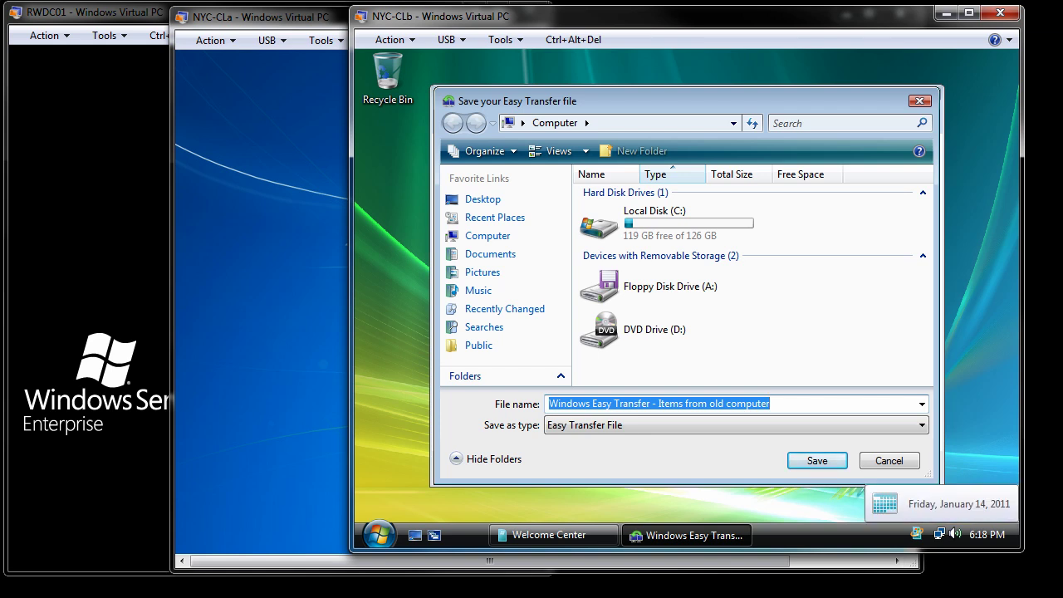
type("\\\\rwdc01\\downloads\\eastNYC-CLb")
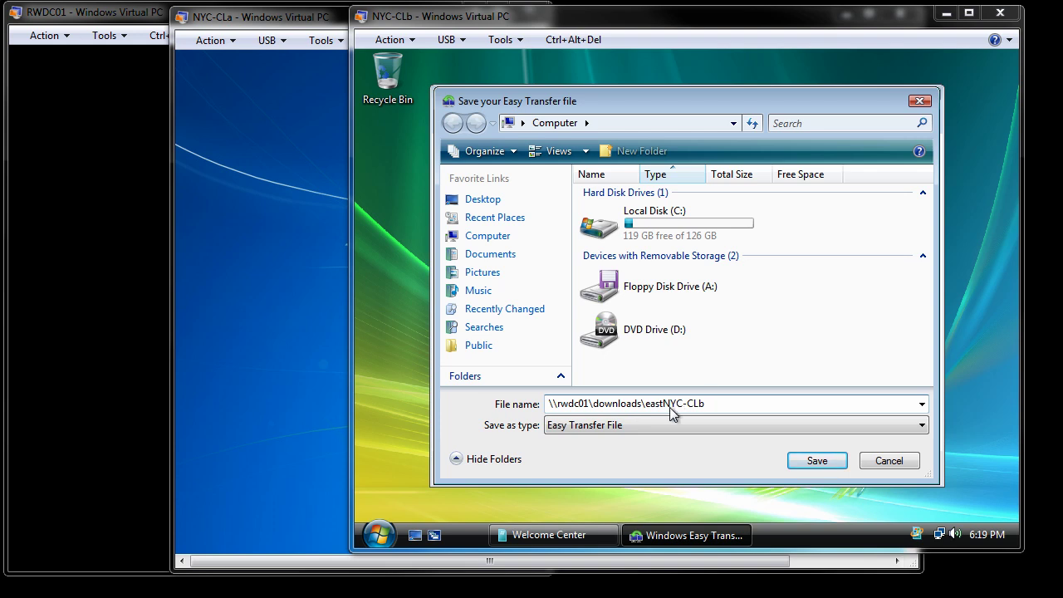
left_click(815, 463)
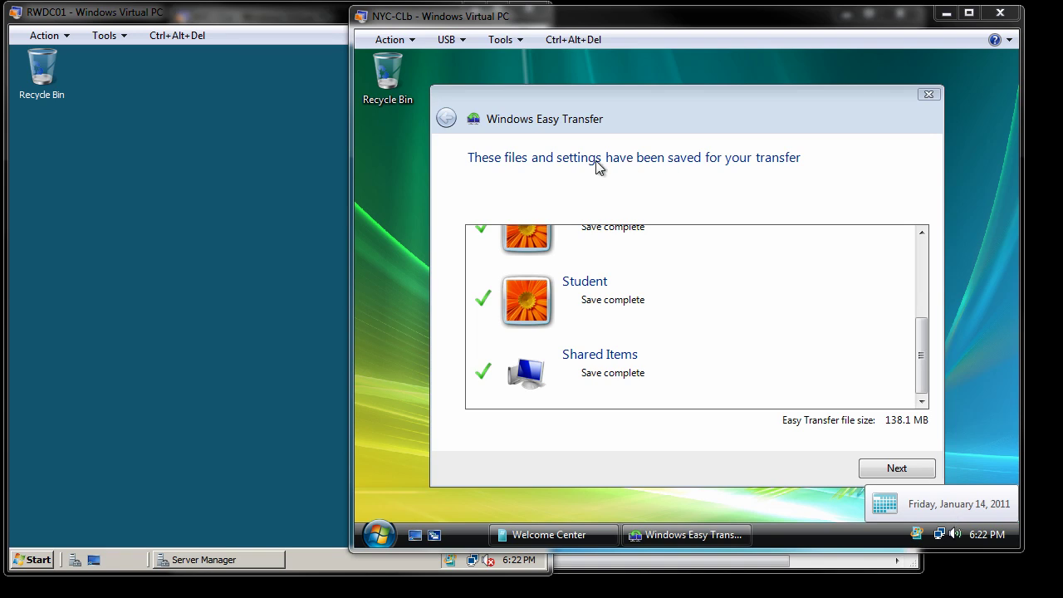
On RWDC01, browse Computer to C:\Downloads to confirm eastNYC-CLb.MIG was saved.
left_click(35, 561)
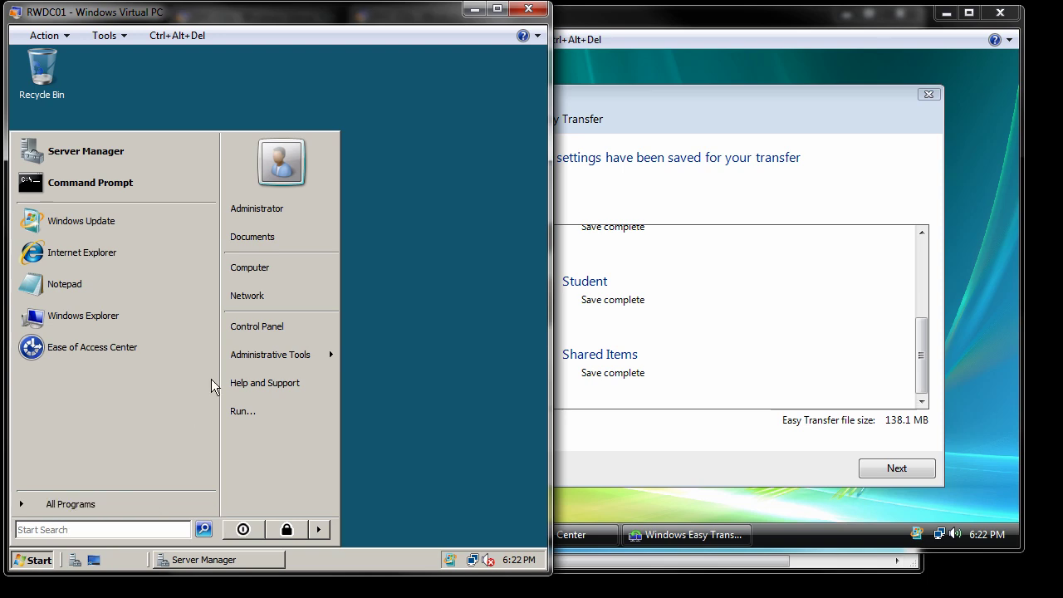
left_click(264, 267)
double_click(181, 183)
double_click(184, 162)
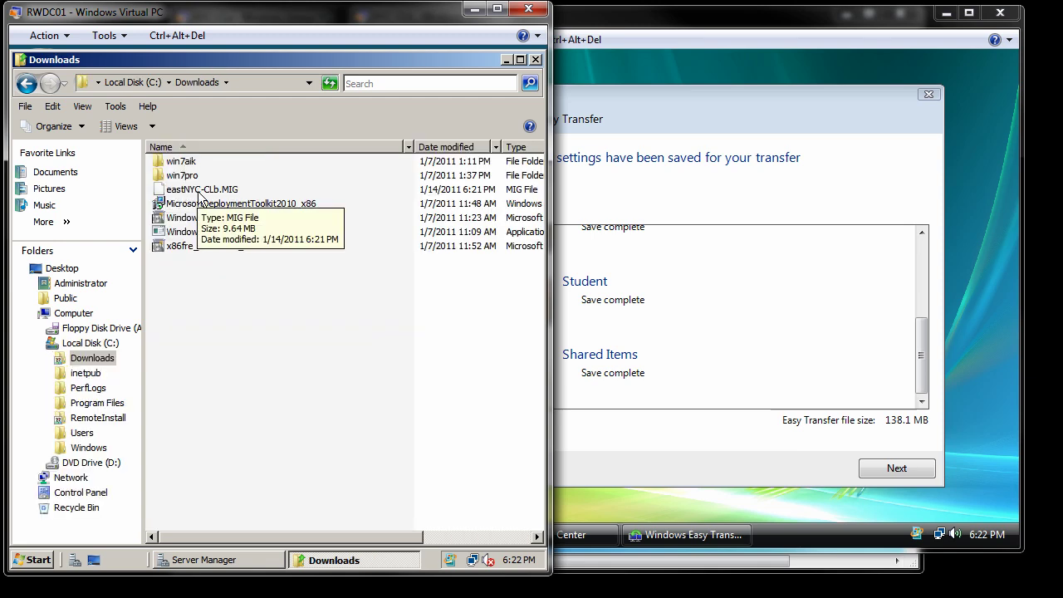
left_click(805, 60)
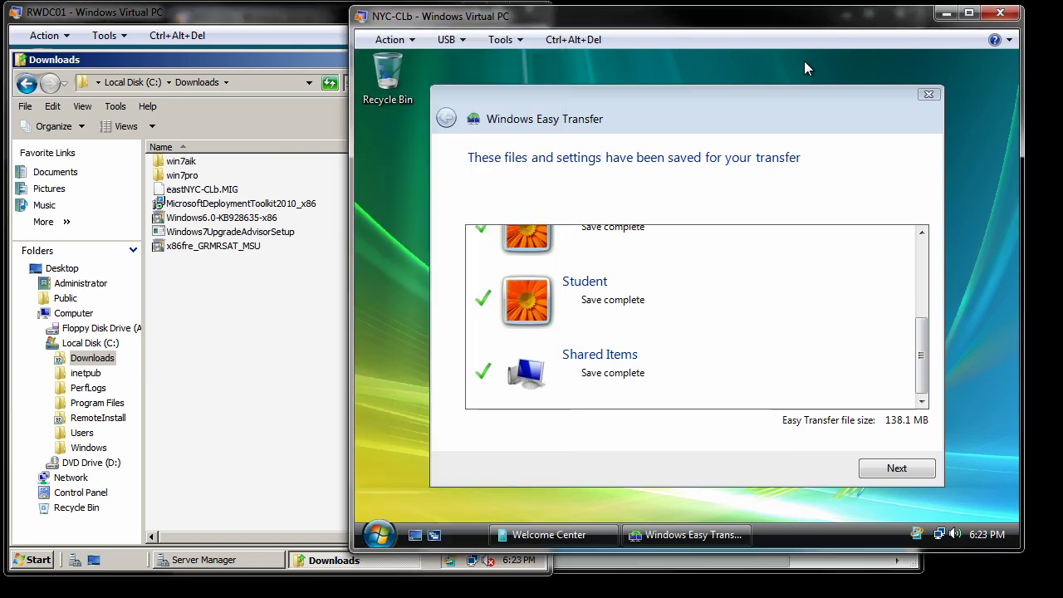
Return to NYC-CLb's Easy Transfer, step through the completion pages, and close the wizard.
left_click(848, 570)
left_click(989, 100)
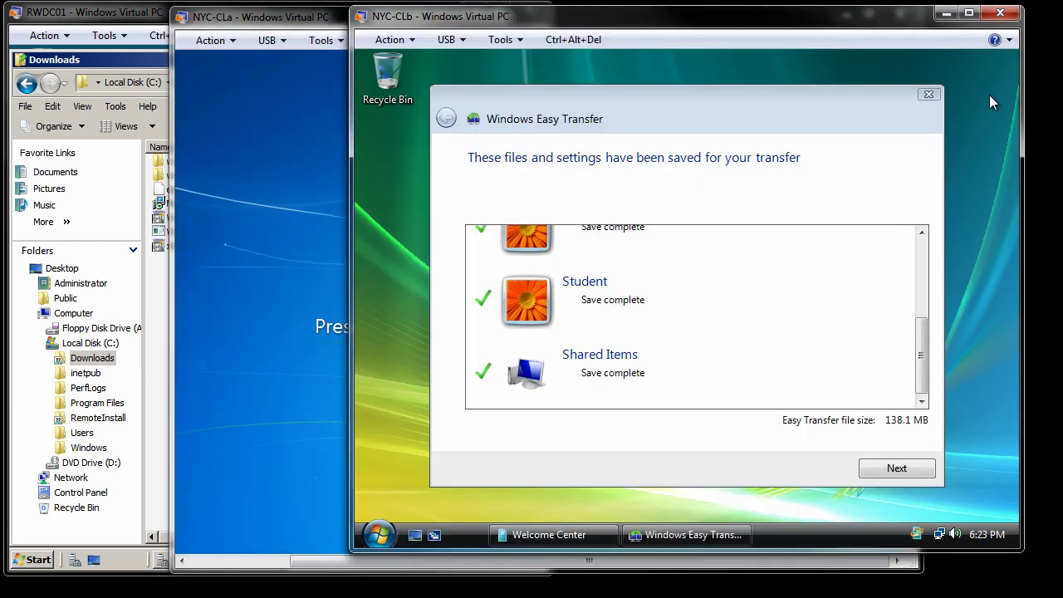
left_click(895, 470)
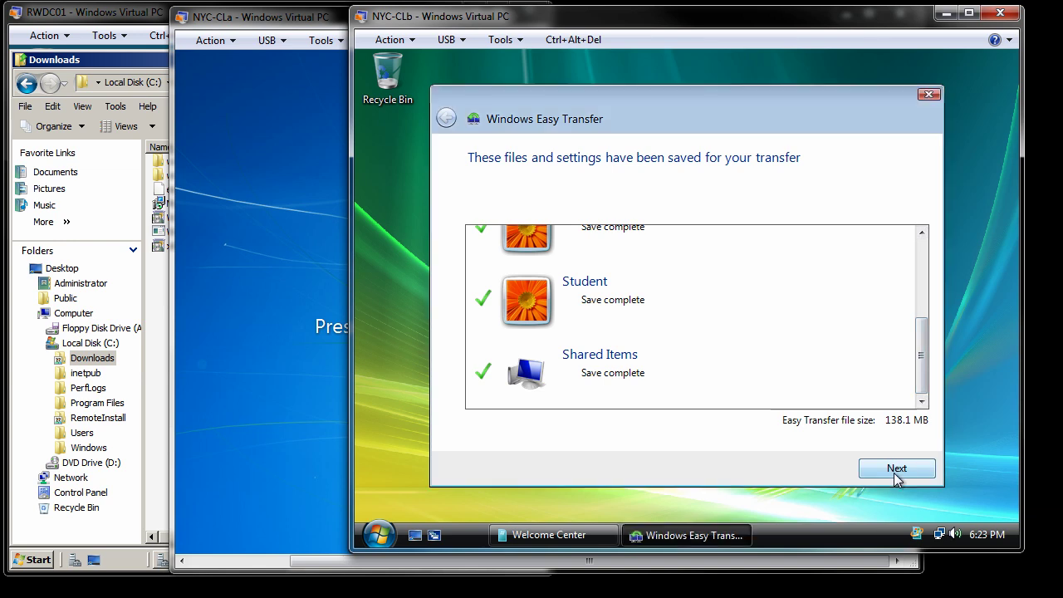
left_click(896, 468)
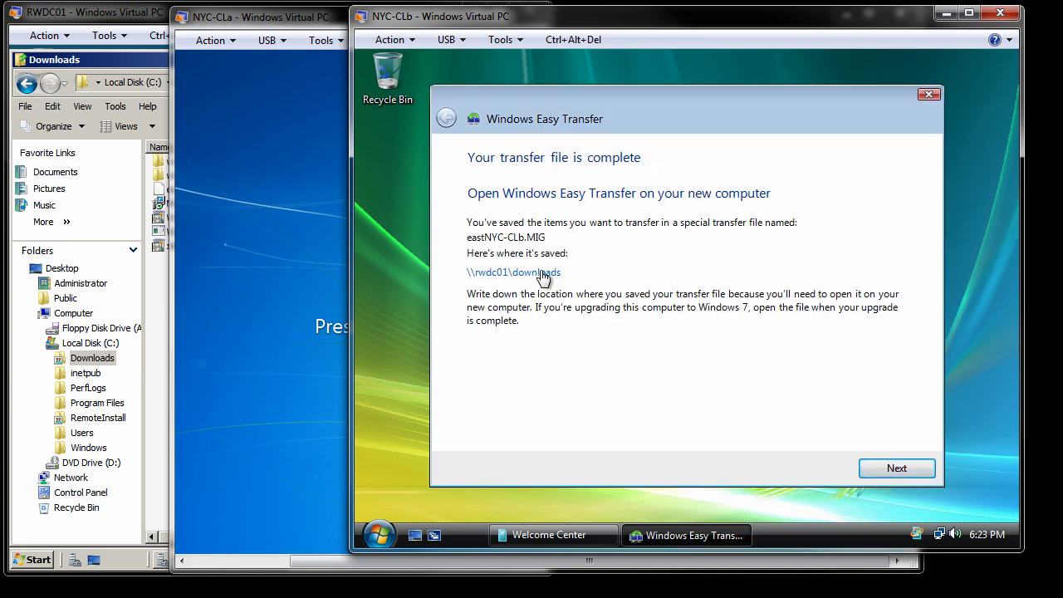
left_click(895, 469)
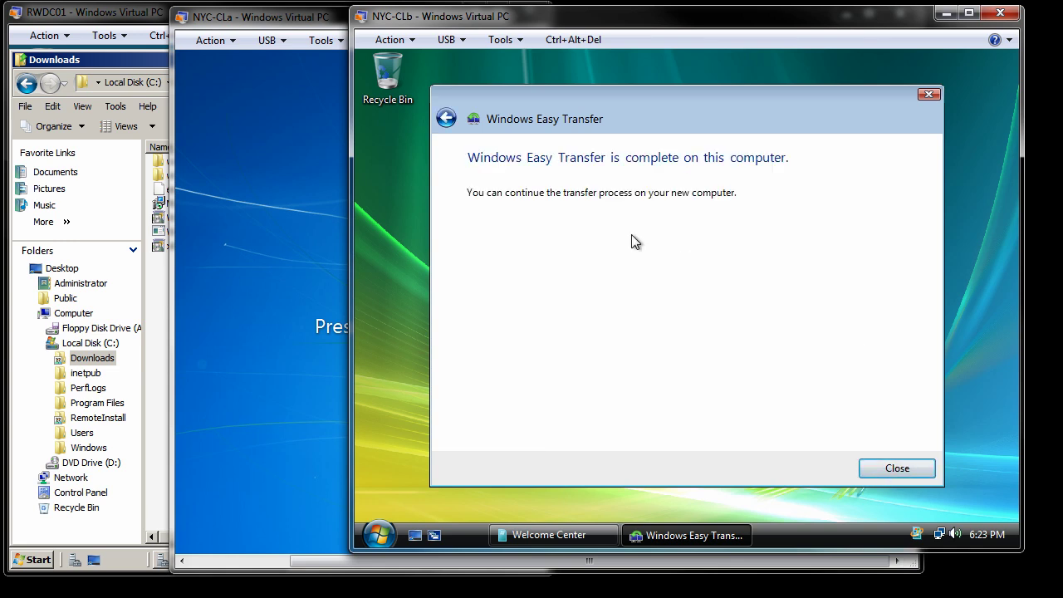
left_click(905, 470)
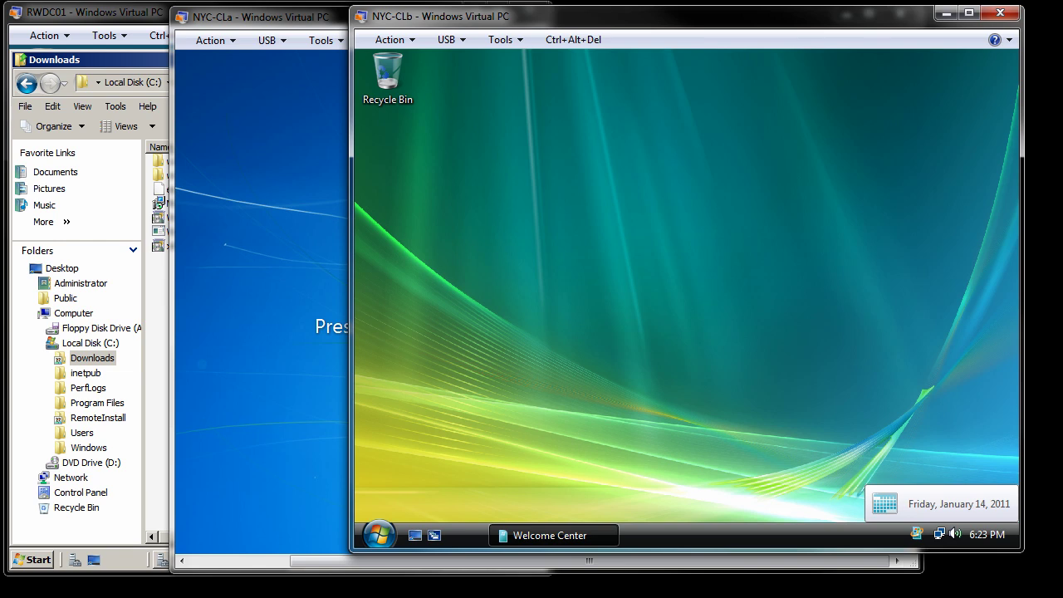
Bring NYC-CLa forward and log on via Ctrl+Alt+Del with the Administrator password.
left_click(246, 30)
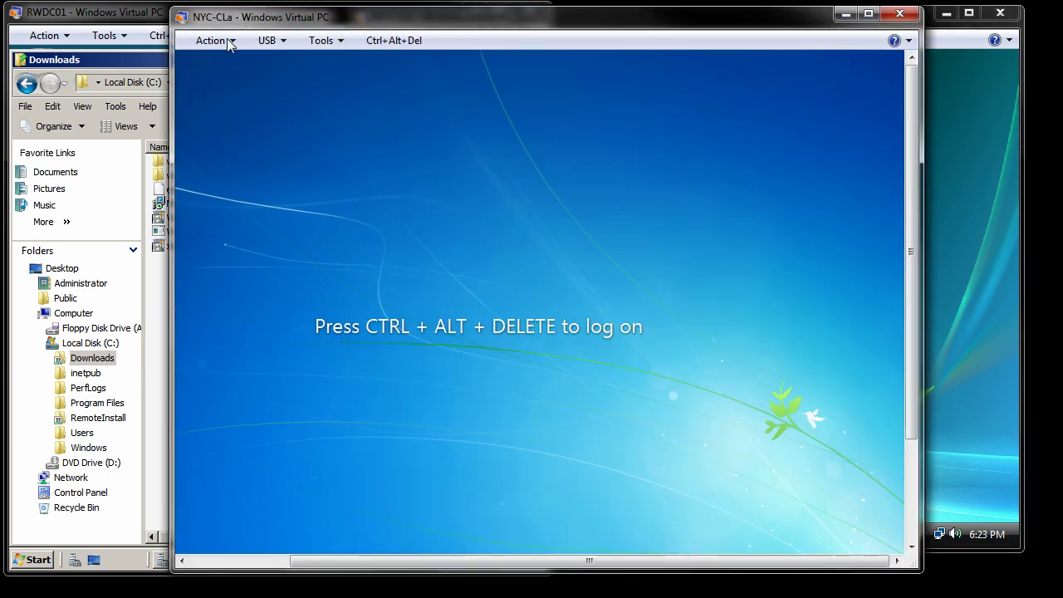
left_click(398, 45)
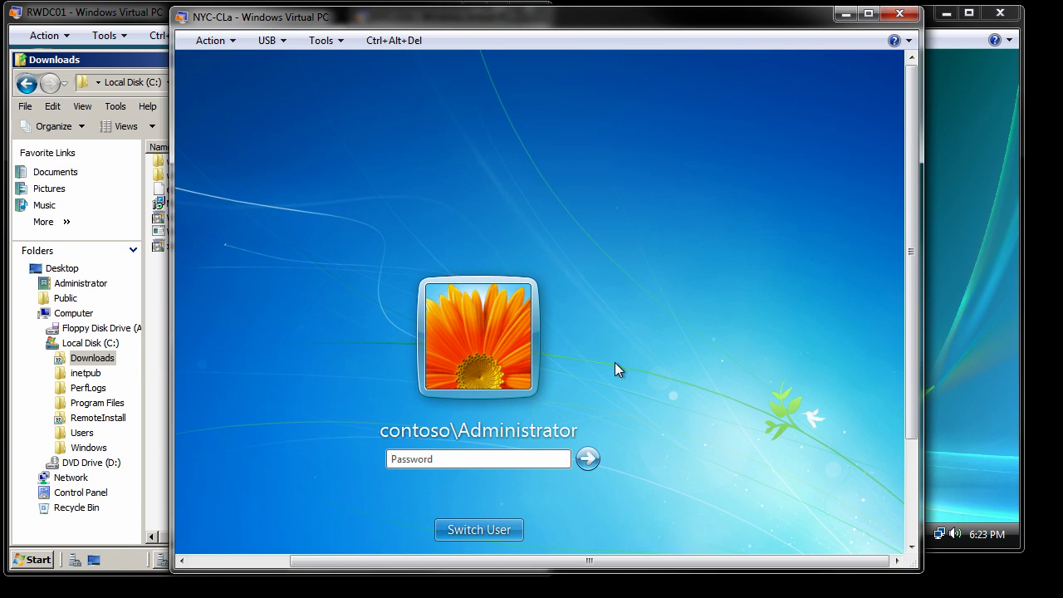
type("P")
key("Return")
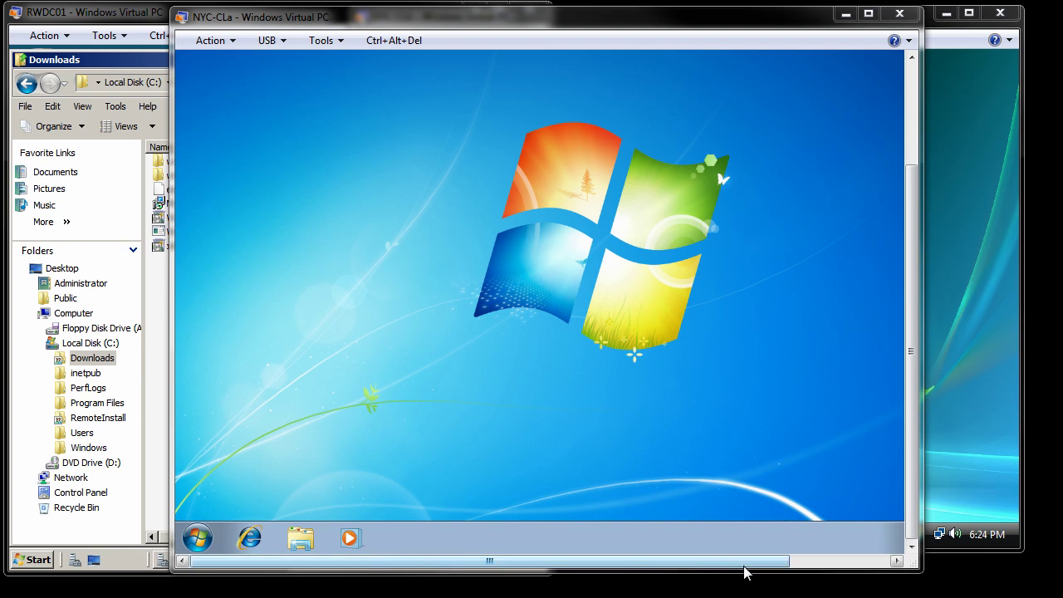
Launch Windows Easy Transfer from Accessories > System Tools on NYC-CLa.
left_click_drag(750, 561, 713, 562)
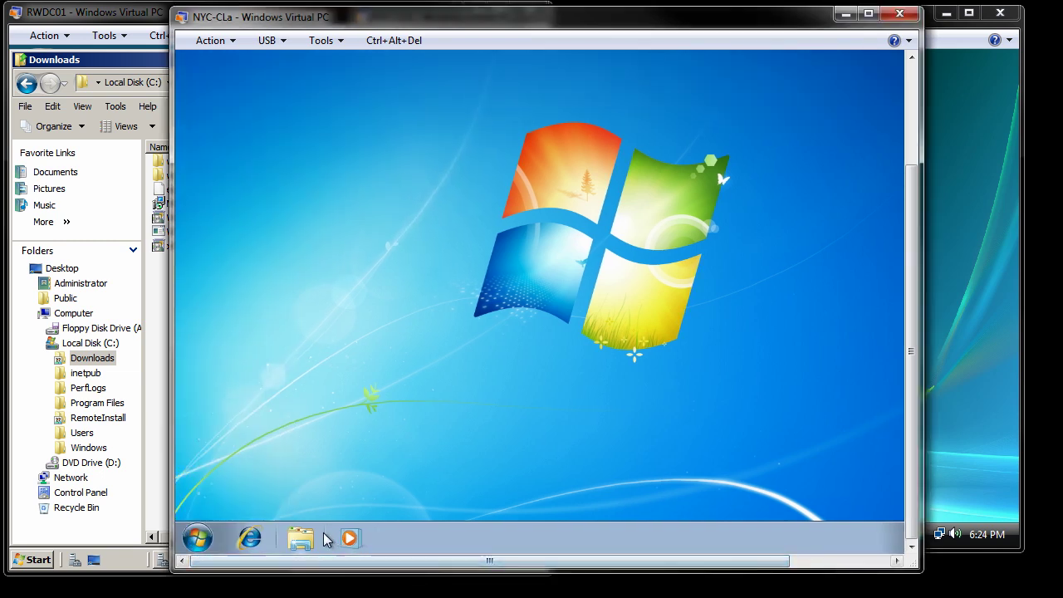
left_click(198, 540)
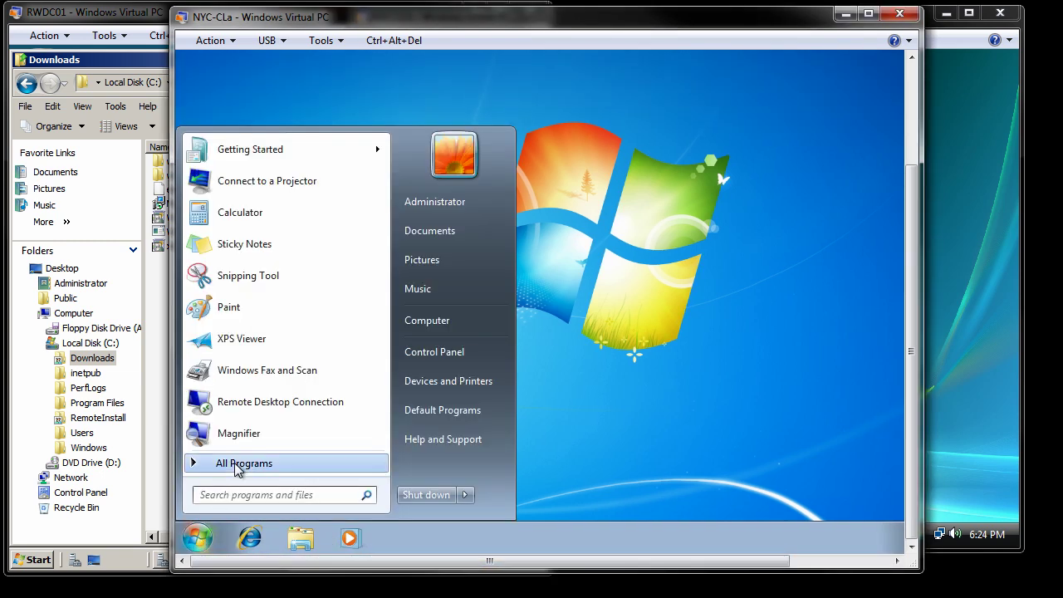
left_click(237, 468)
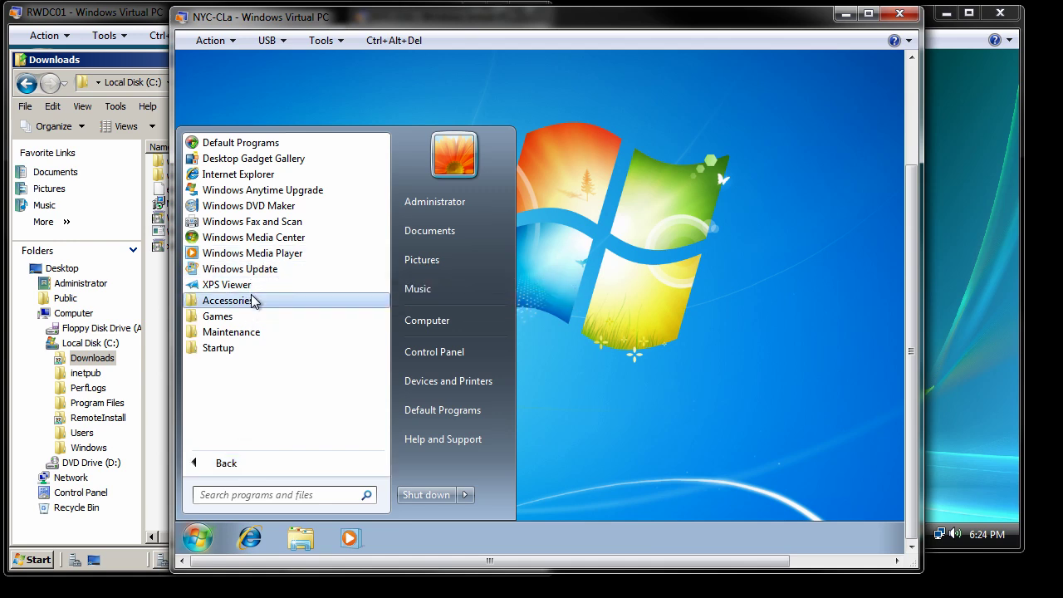
left_click(226, 301)
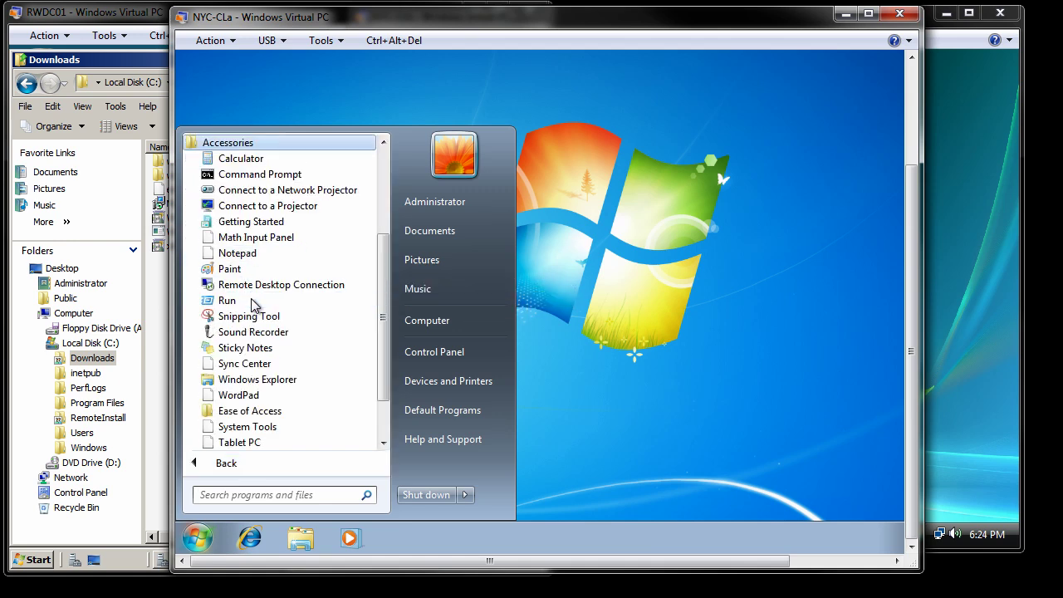
left_click(262, 427)
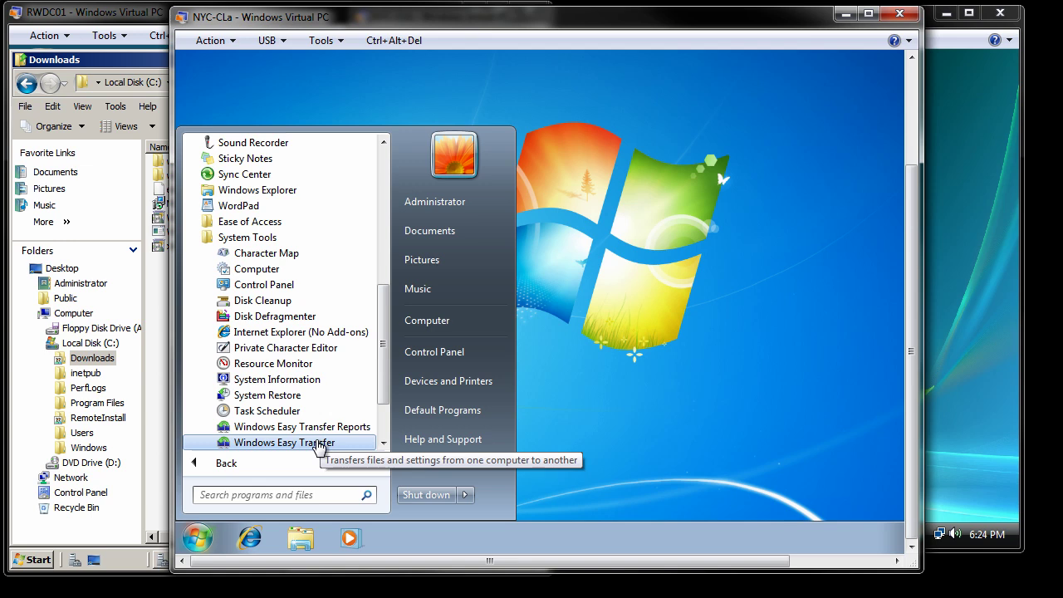
left_click(319, 444)
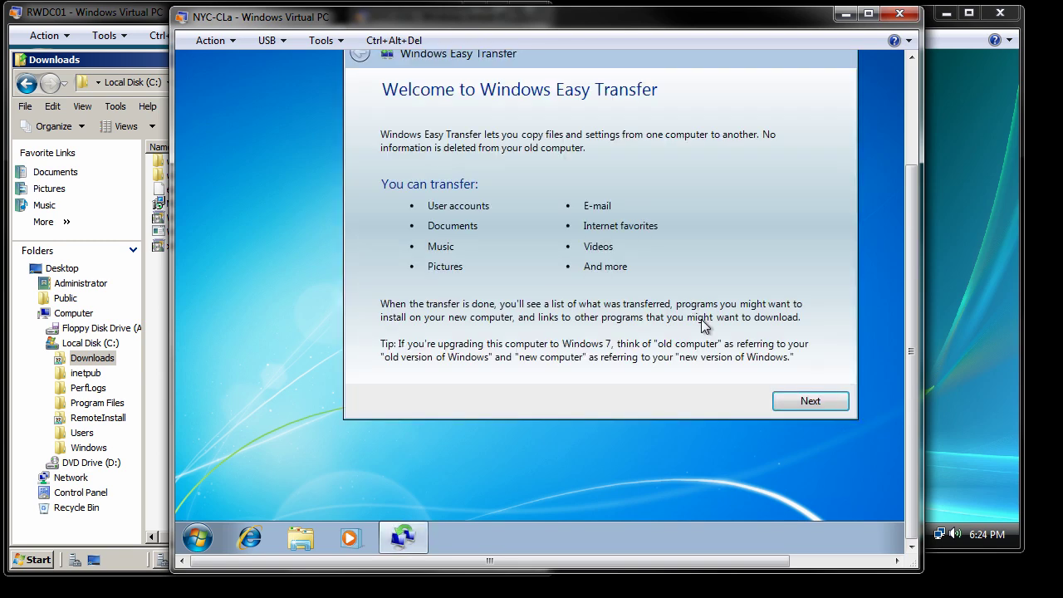
Choose external hard disk or USB, mark this as the new computer, and confirm files were already saved.
left_click_drag(629, 64, 567, 92)
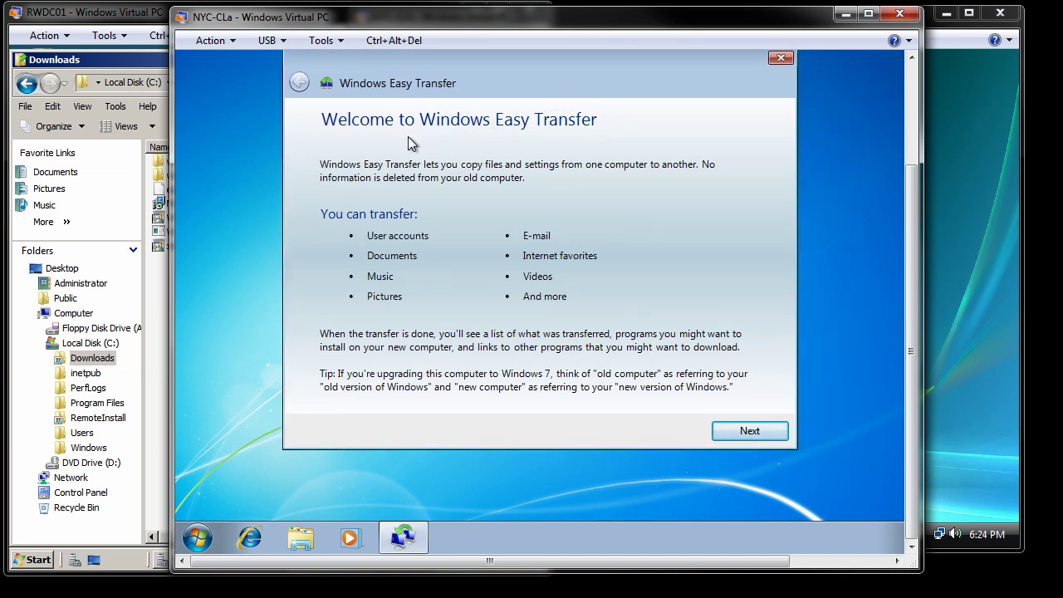
left_click(771, 436)
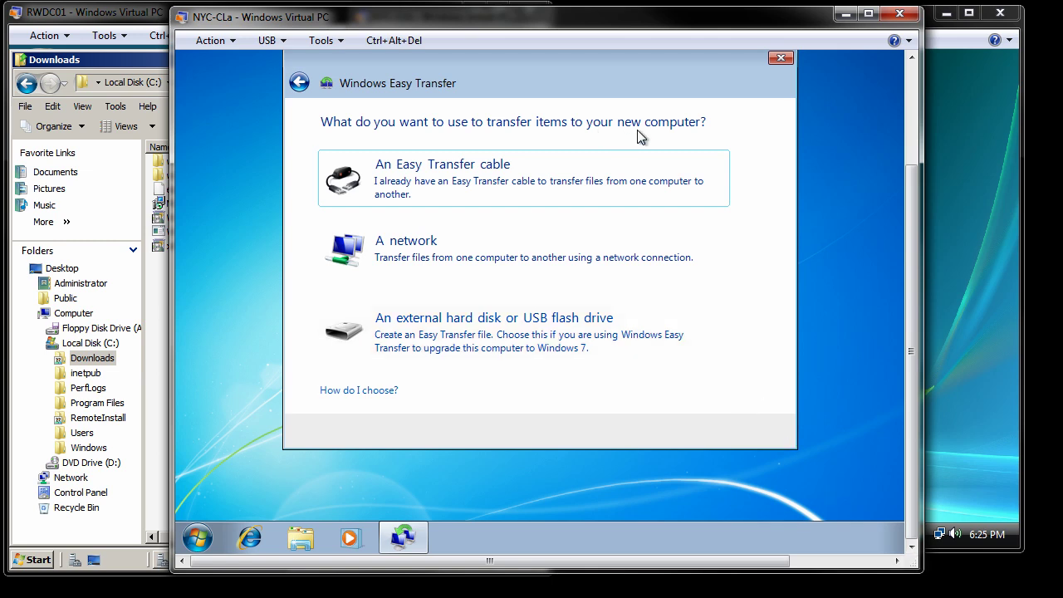
left_click(485, 339)
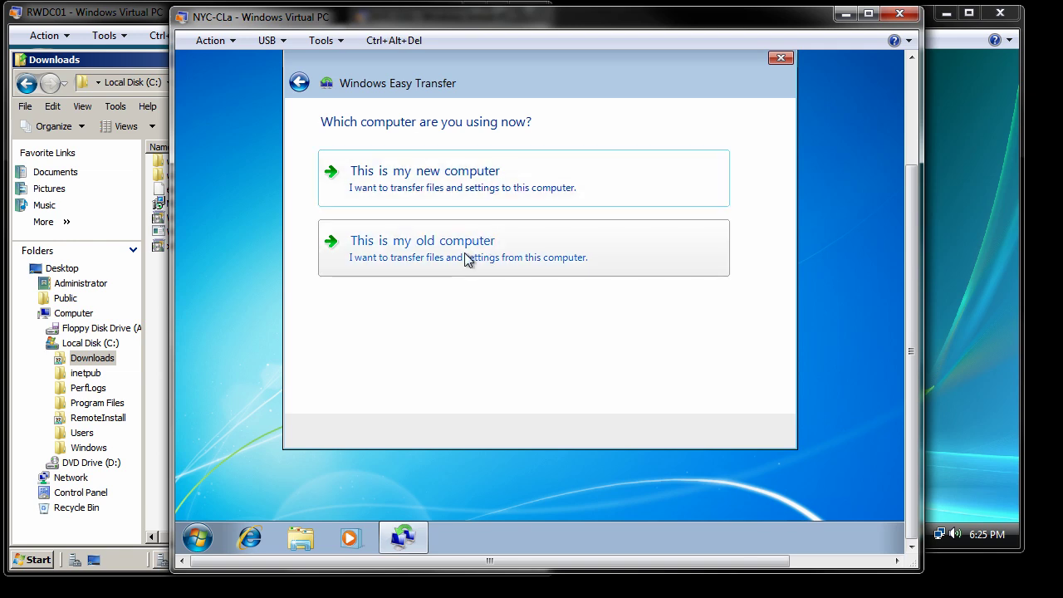
left_click(471, 186)
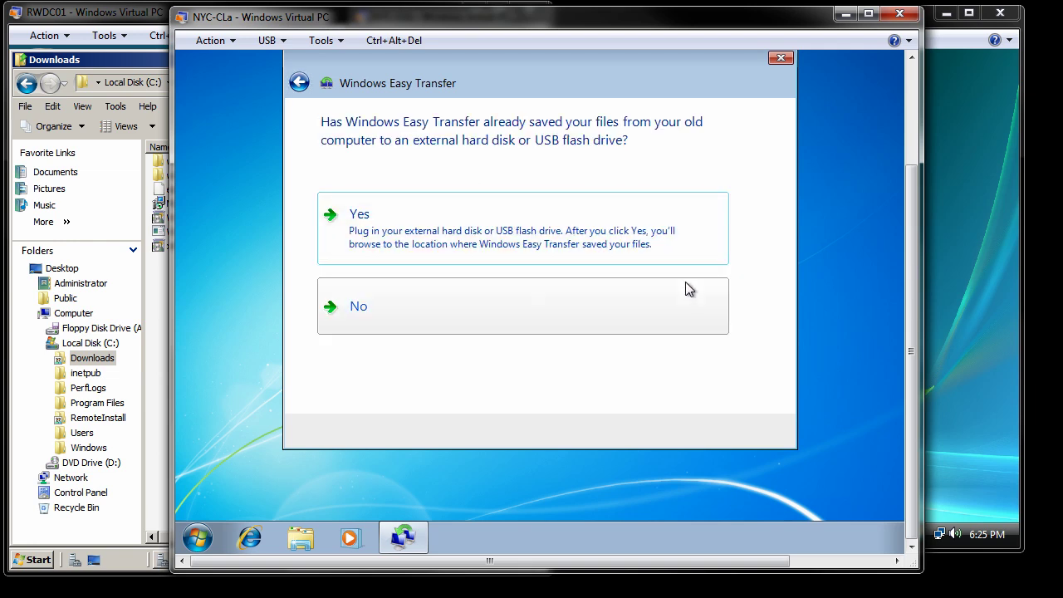
left_click(609, 238)
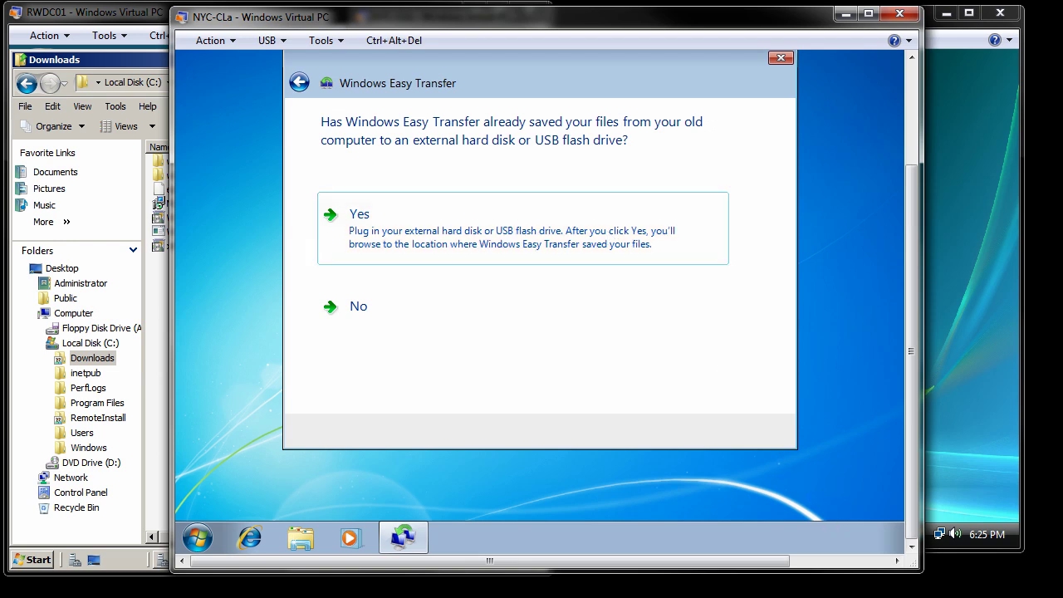
Open the transfer file eastNYC-CLb.MIG from the \\rwdc01\downloads share in Easy Transfer.
left_click(430, 226)
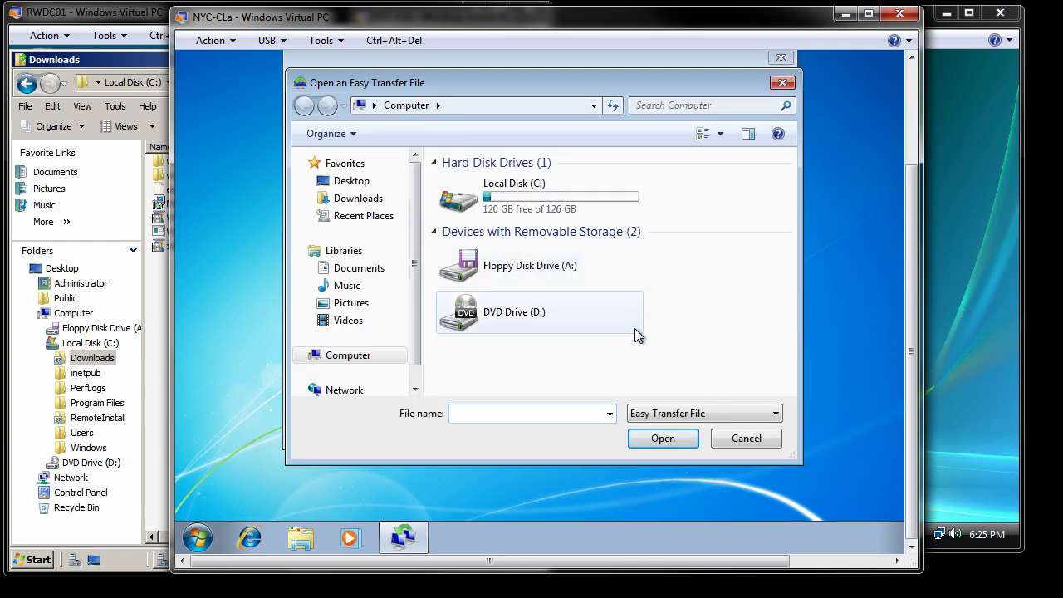
type("\\rwdc01\\down")
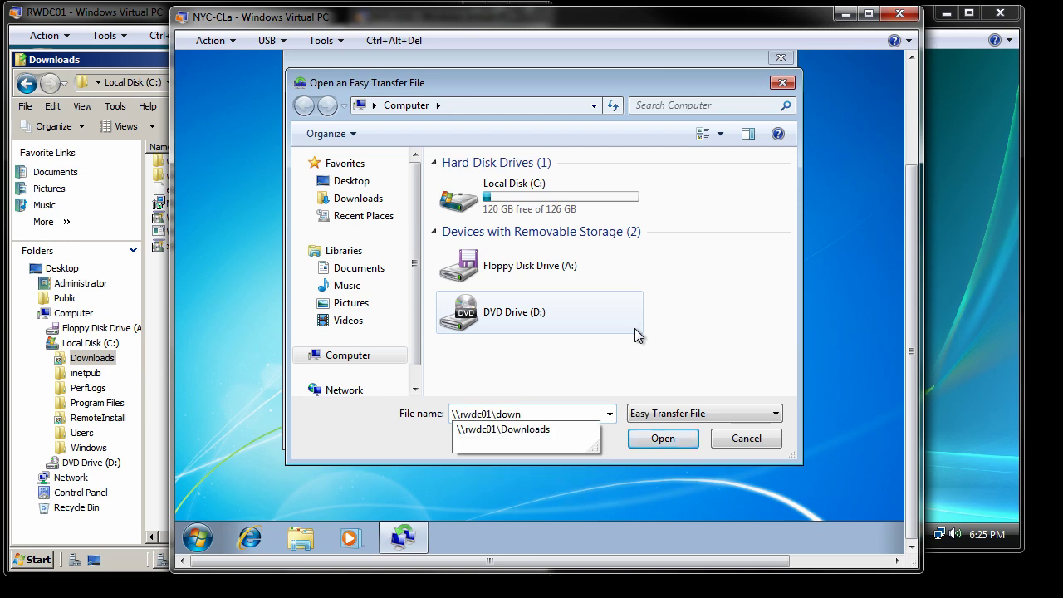
type("loads\\")
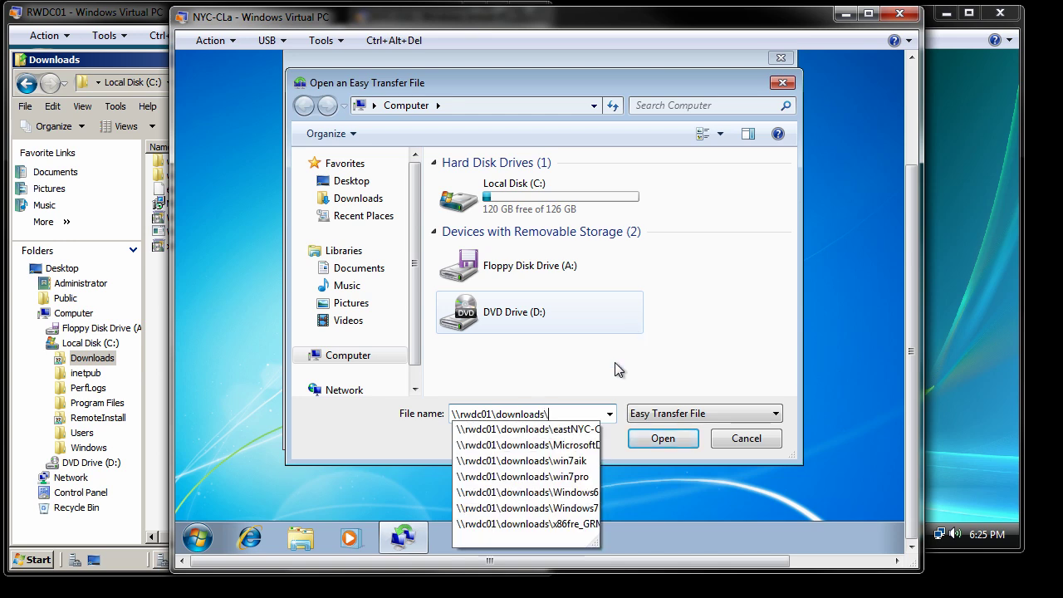
left_click(571, 428)
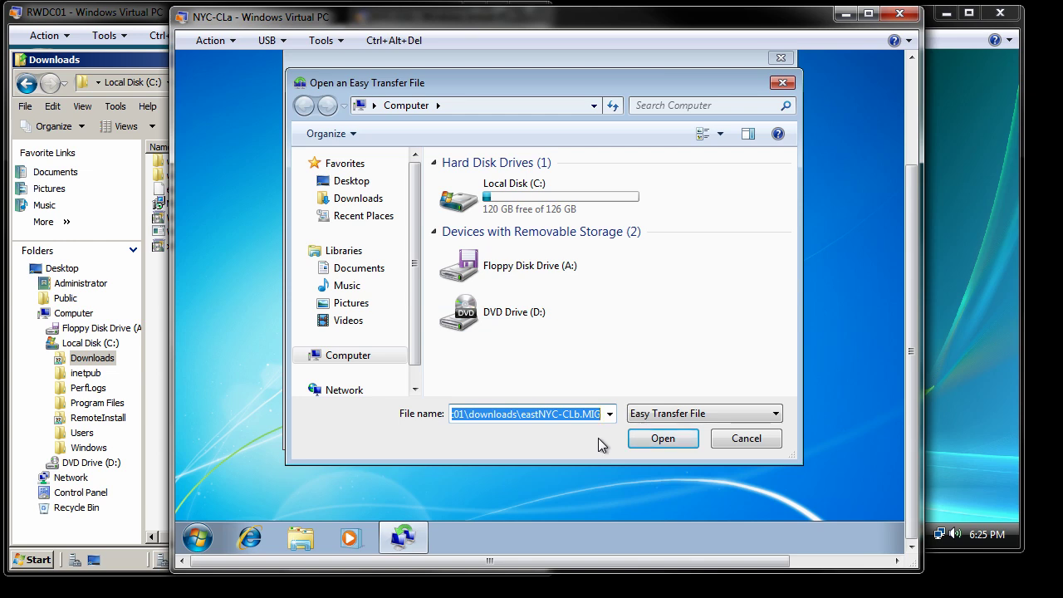
left_click(664, 442)
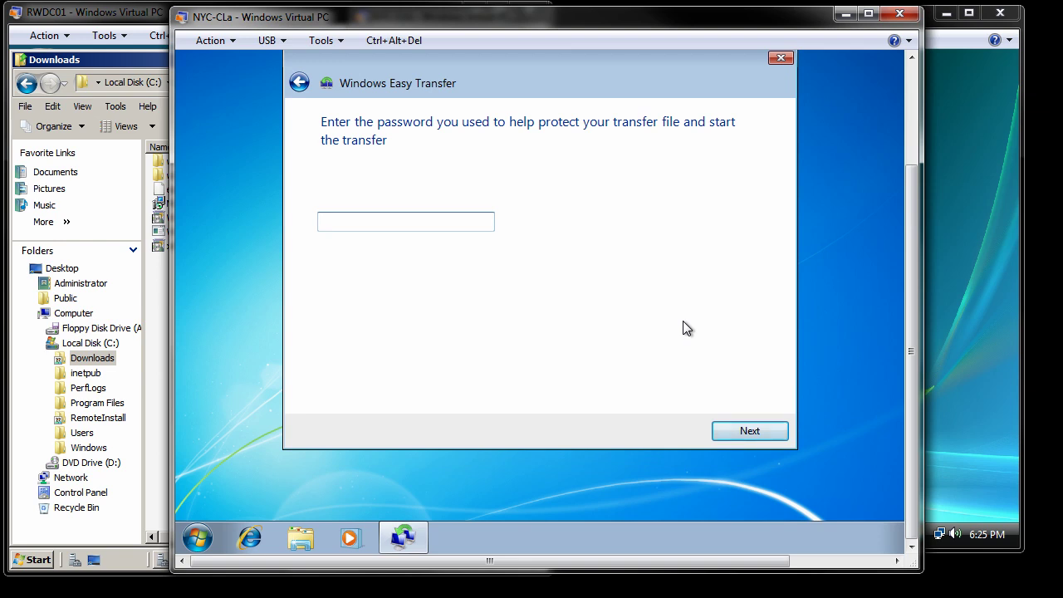
Unlock the transfer file with its password and review the four selected accounts totalling 65.4 MB.
type("••••••••")
left_click(761, 434)
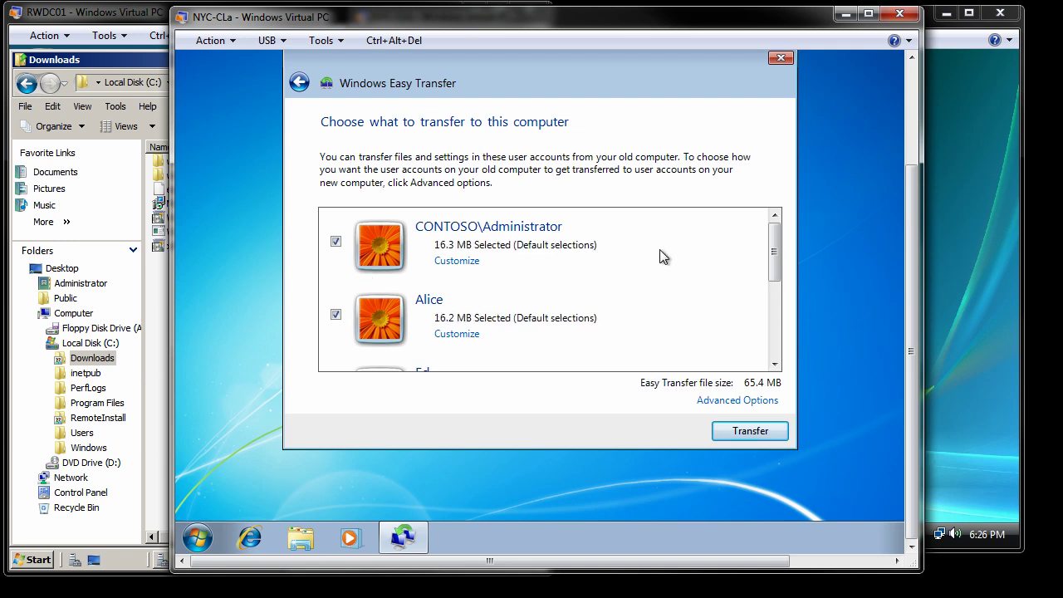
mouse_move(776, 243)
left_mouse_down()
mouse_move(777, 334)
mouse_move(769, 236)
left_mouse_up()
mouse_move(774, 240)
left_mouse_down()
mouse_move(781, 334)
mouse_move(778, 243)
left_mouse_up()
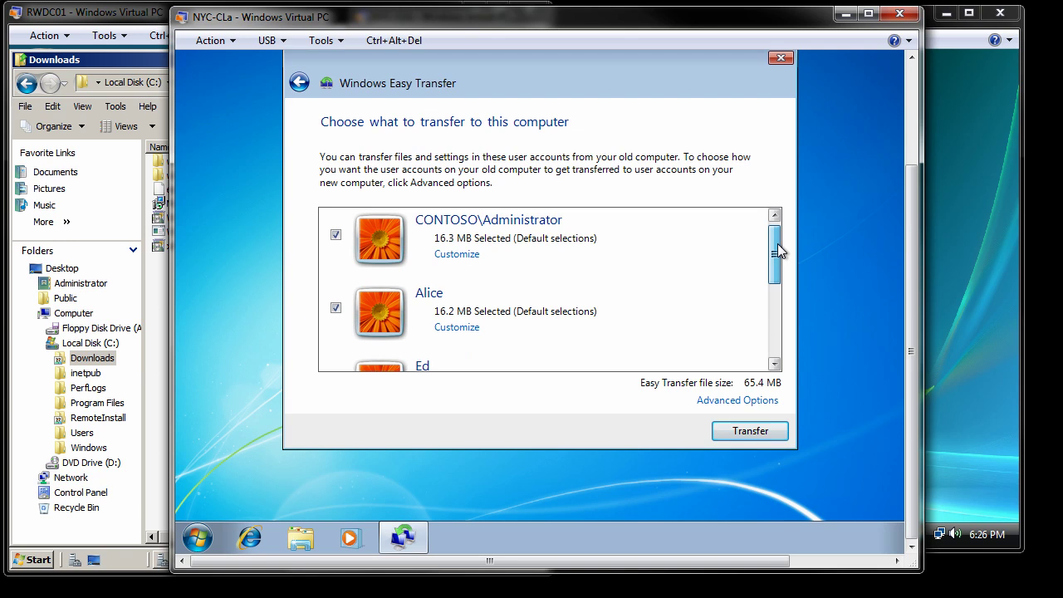
left_click_drag(778, 244, 778, 259)
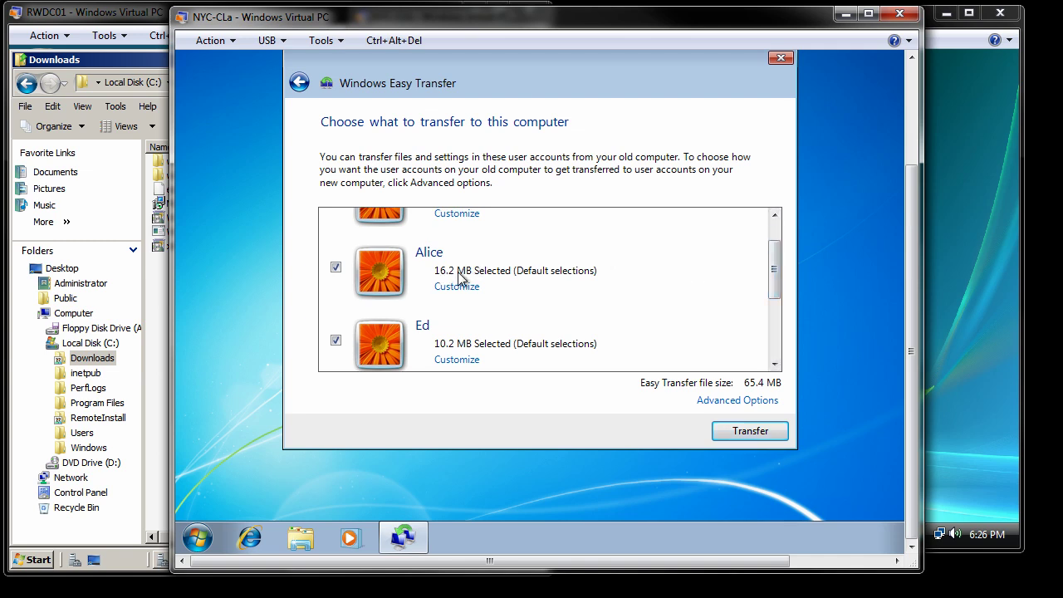
left_click_drag(776, 273, 778, 311)
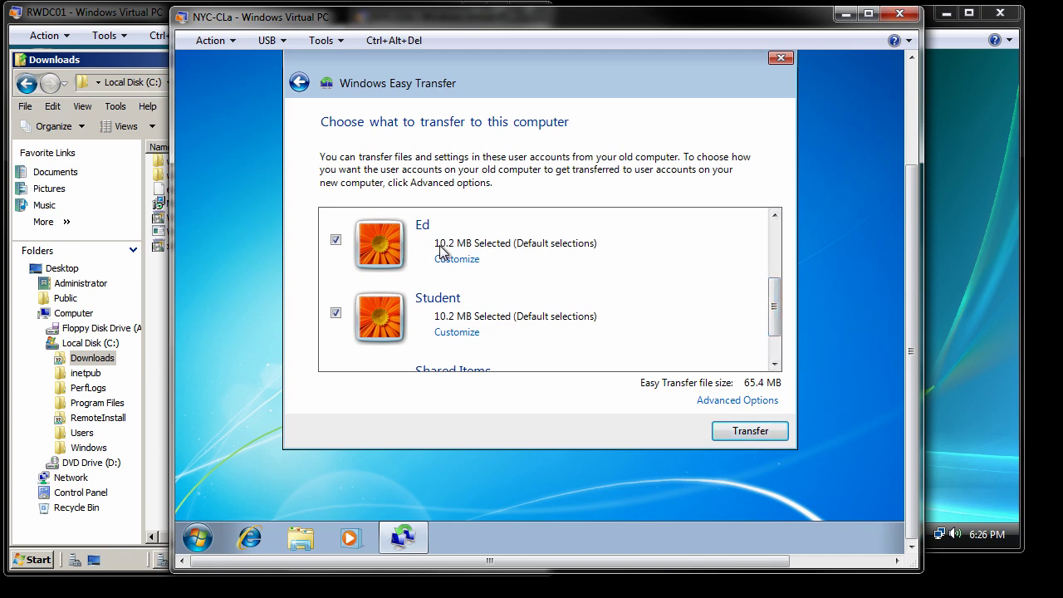
left_click_drag(778, 305, 785, 245)
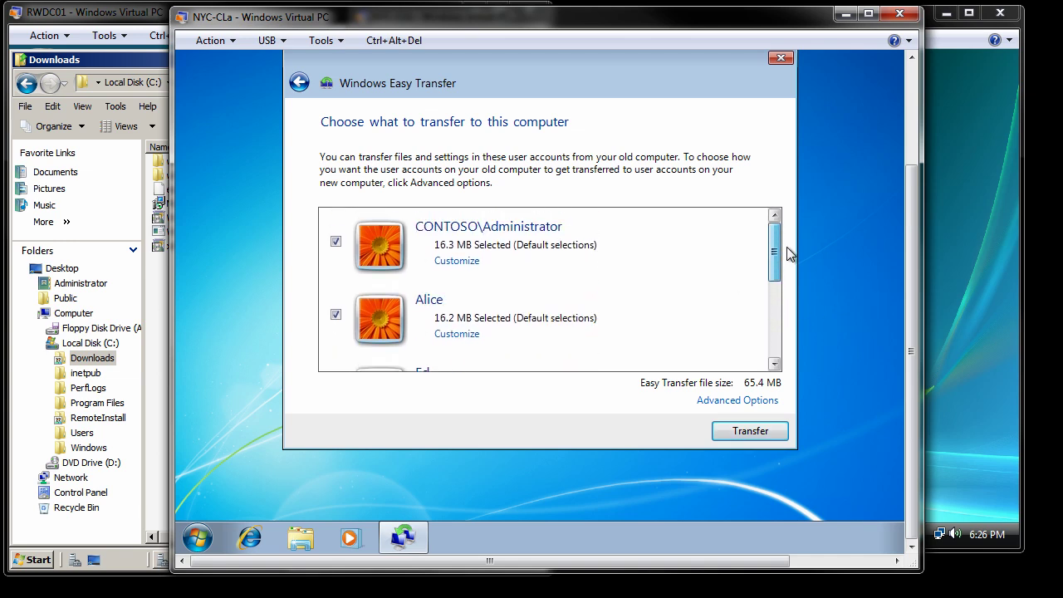
Transfer the selected user accounts and wait for 'Your transfer is complete'.
left_click(750, 431)
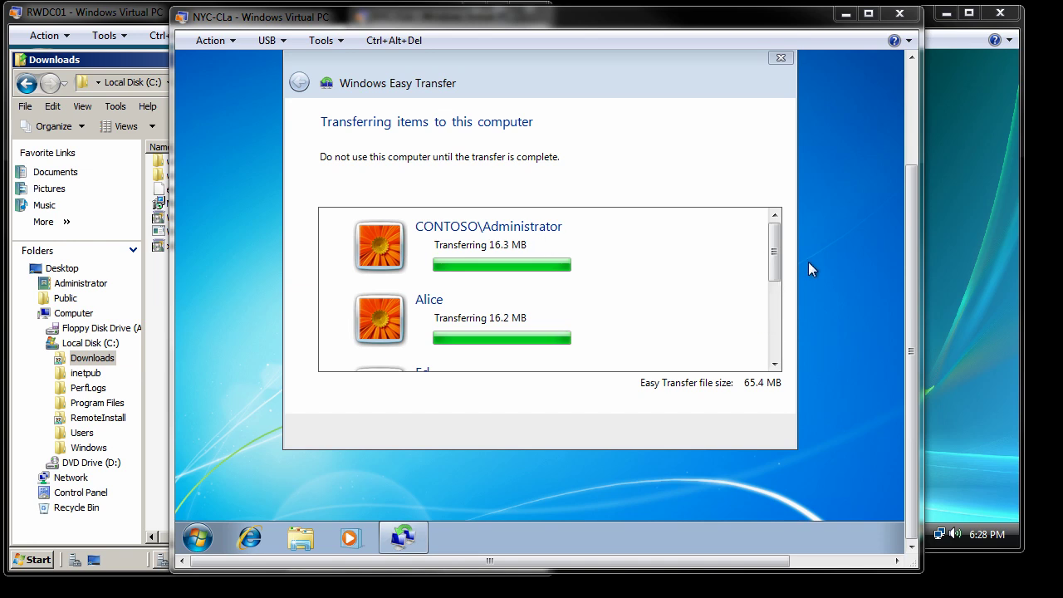
left_click_drag(773, 252, 781, 316)
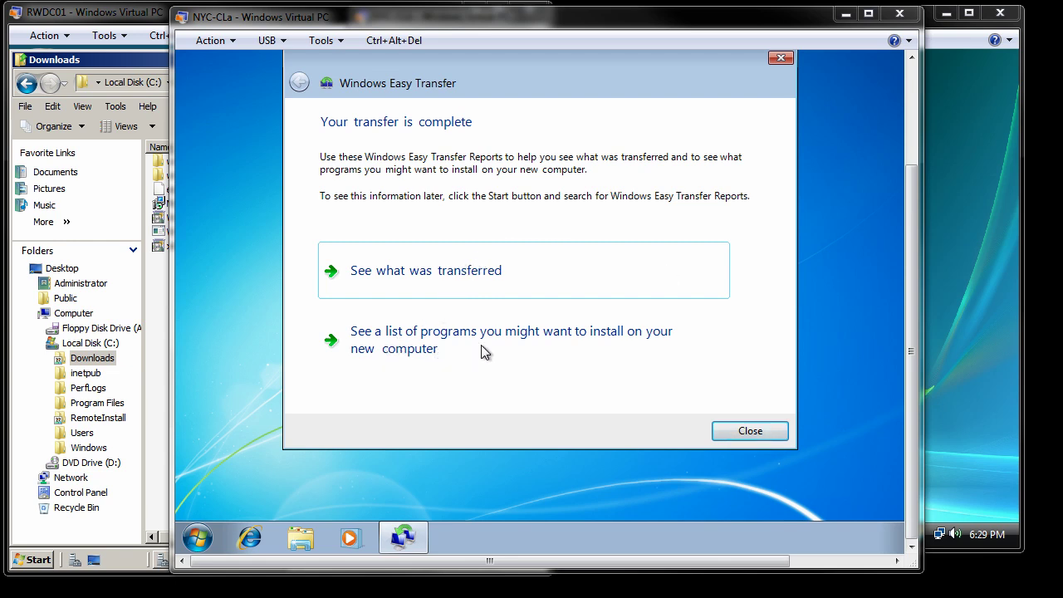
Check the transfer report of 4 accounts and 145 documents, then close Easy Transfer and restart.
left_click(451, 266)
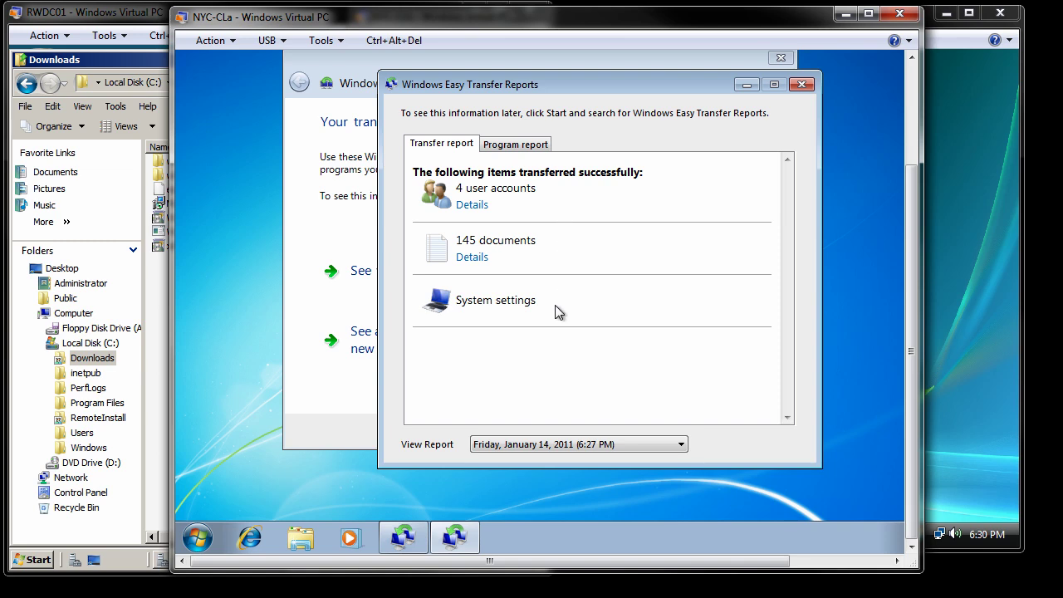
left_click(801, 84)
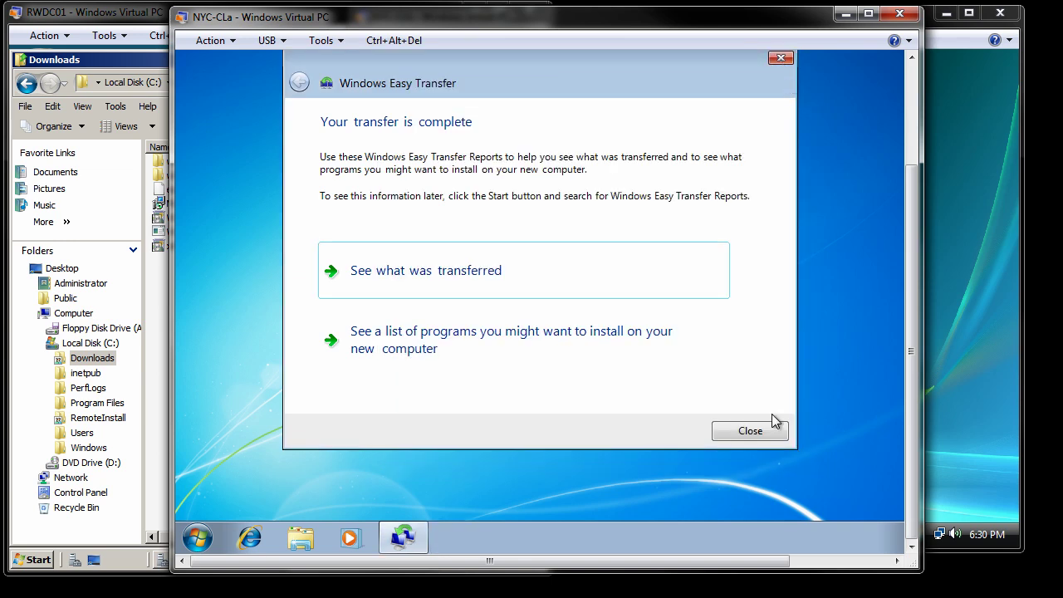
left_click(751, 430)
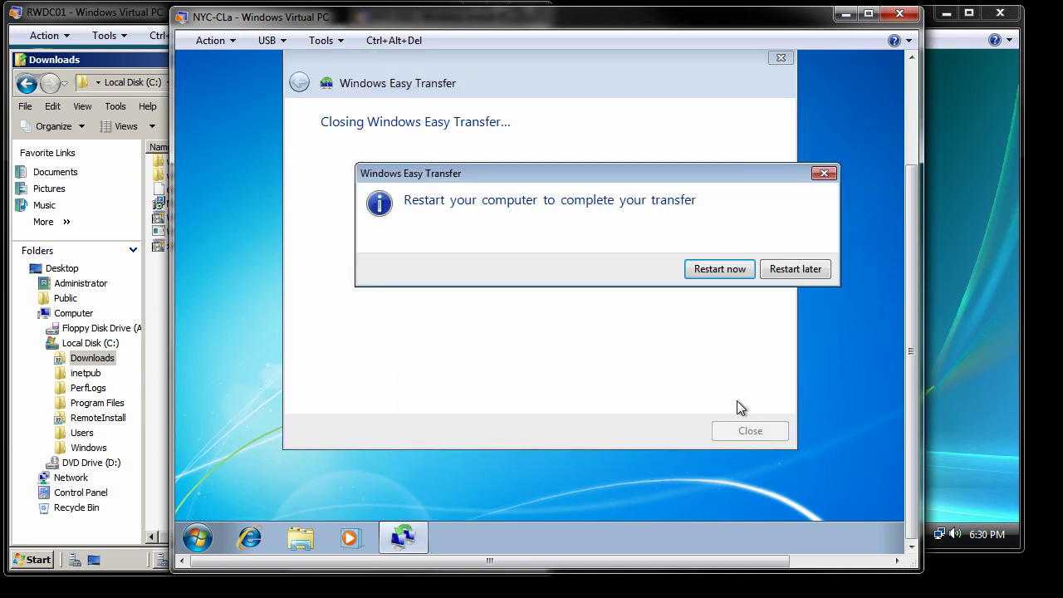
left_click(720, 269)
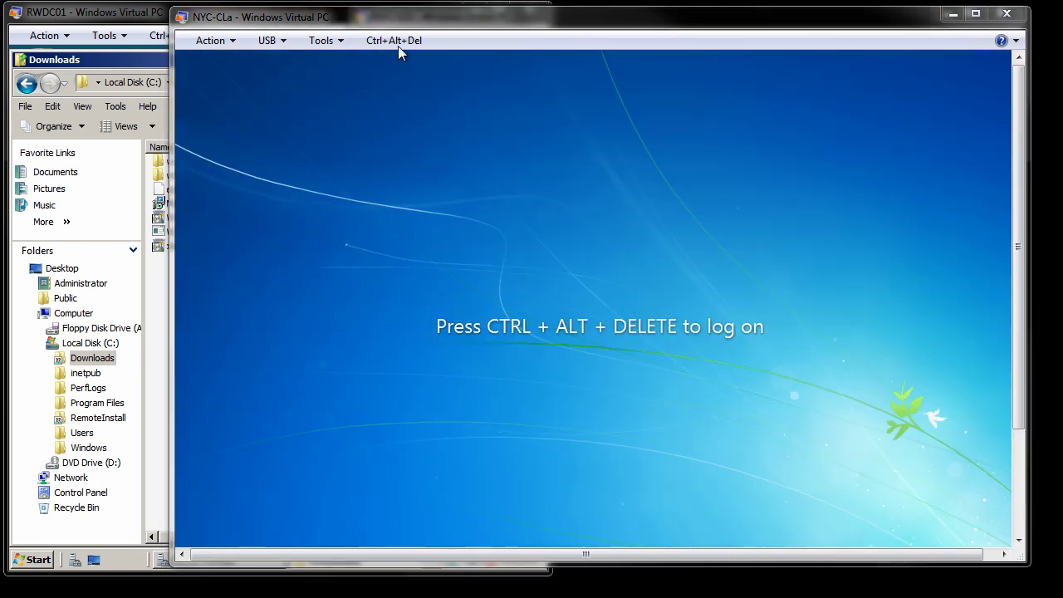
Sign in via Other User with a local NYC-CLb account's username and password.
left_click(398, 41)
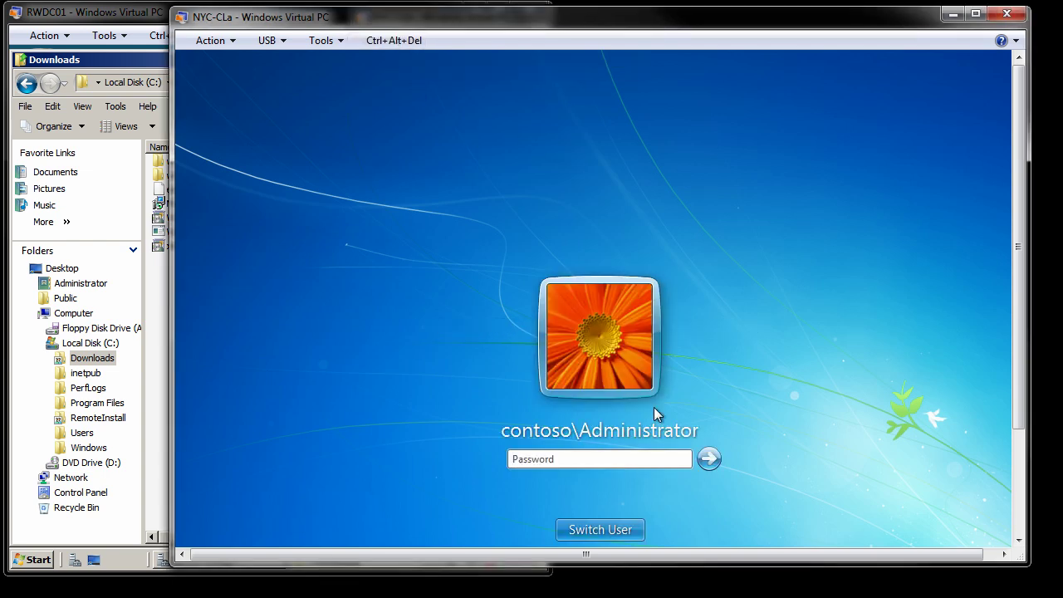
left_click(622, 528)
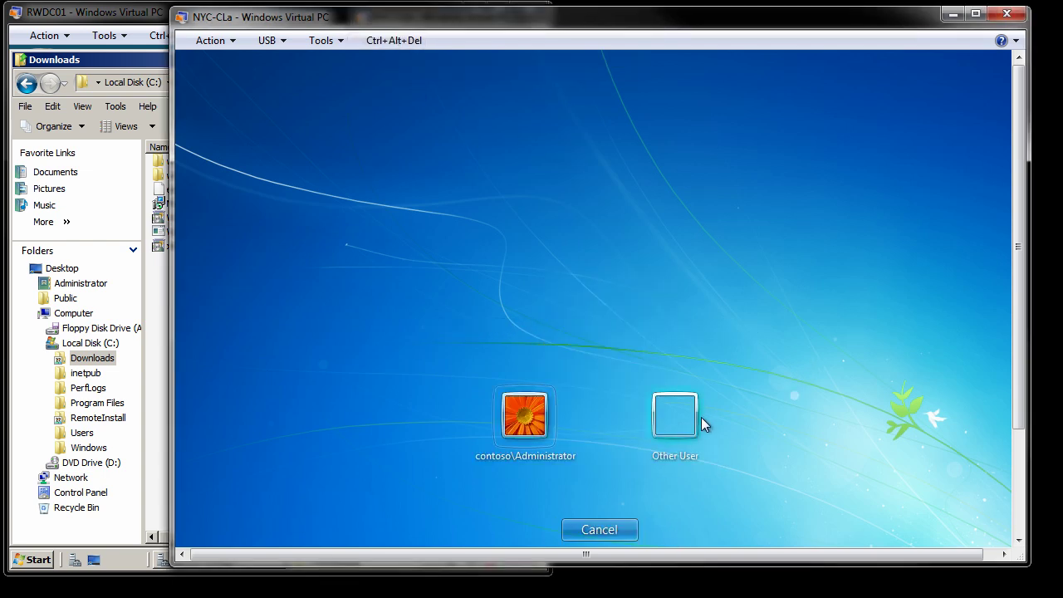
left_click(694, 415)
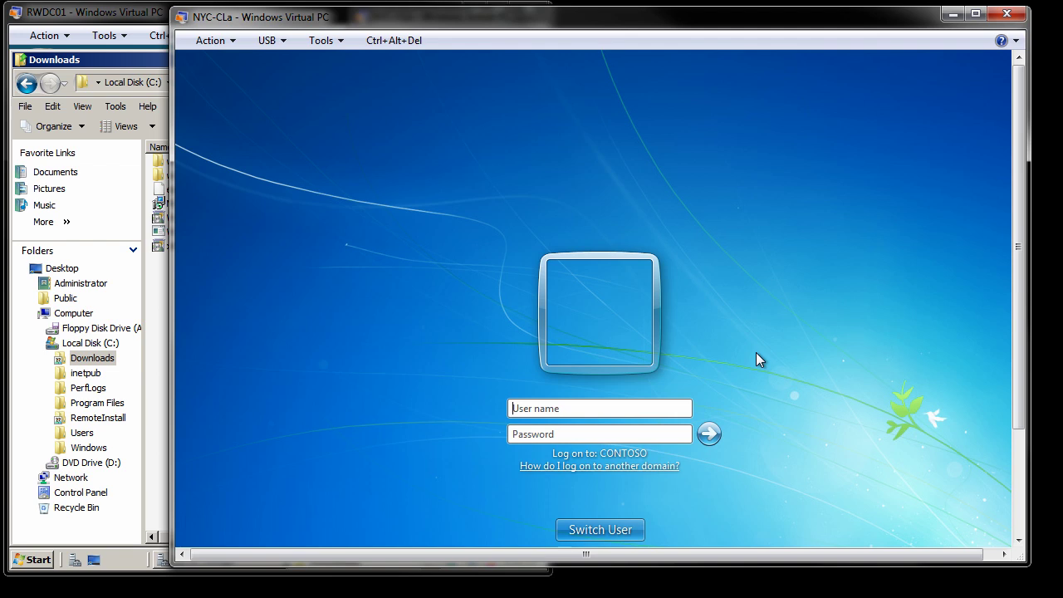
type("NYC-CLb\\Ed")
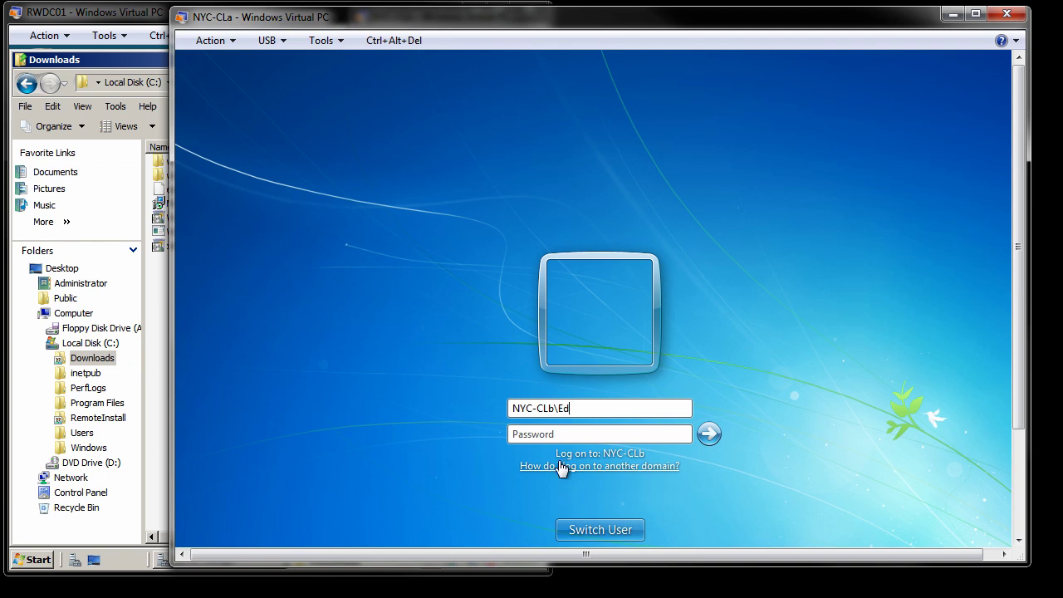
type("Pa$$")
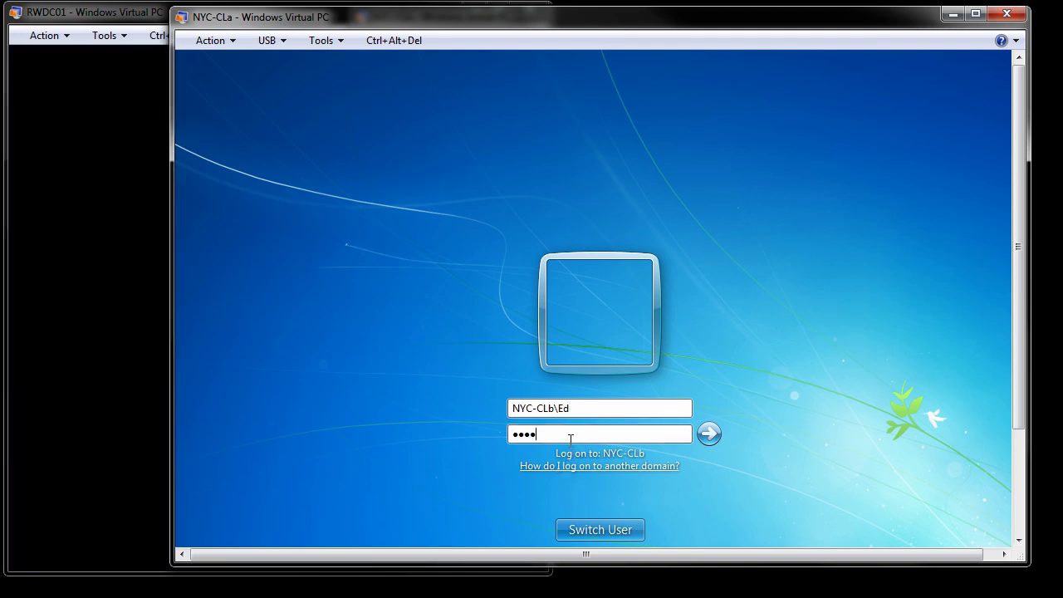
type("w0rd")
left_click(710, 434)
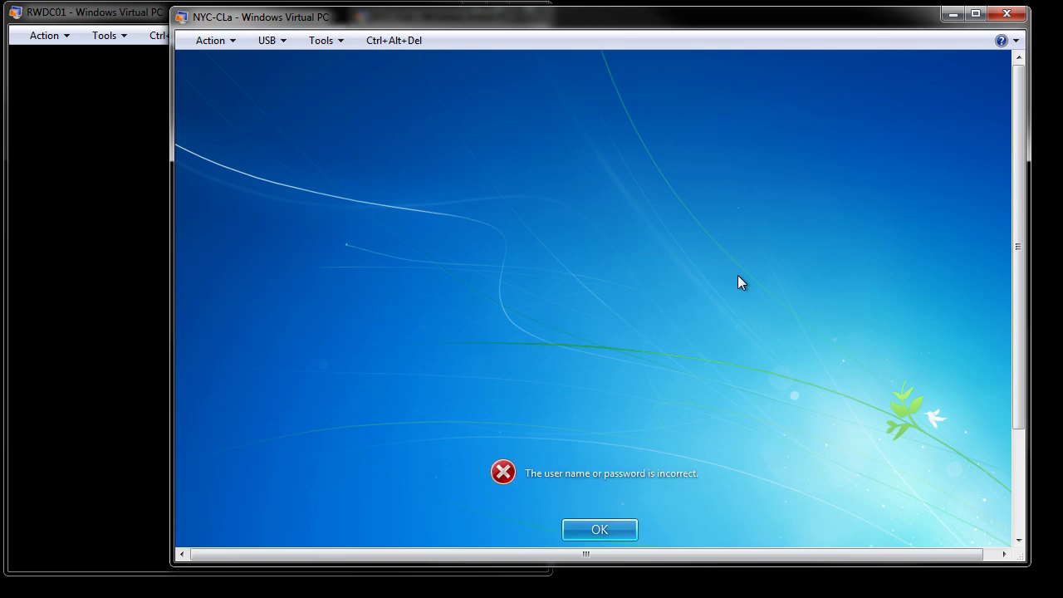
Retry the NYC-CLb logon several times, dismissing each incorrect-password error.
left_click(603, 537)
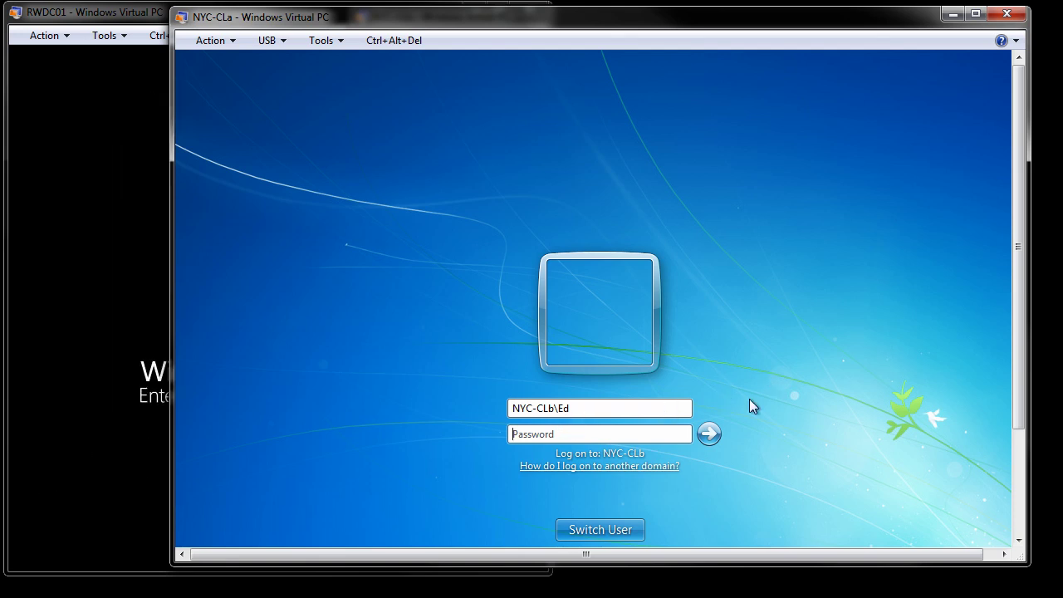
key("Return")
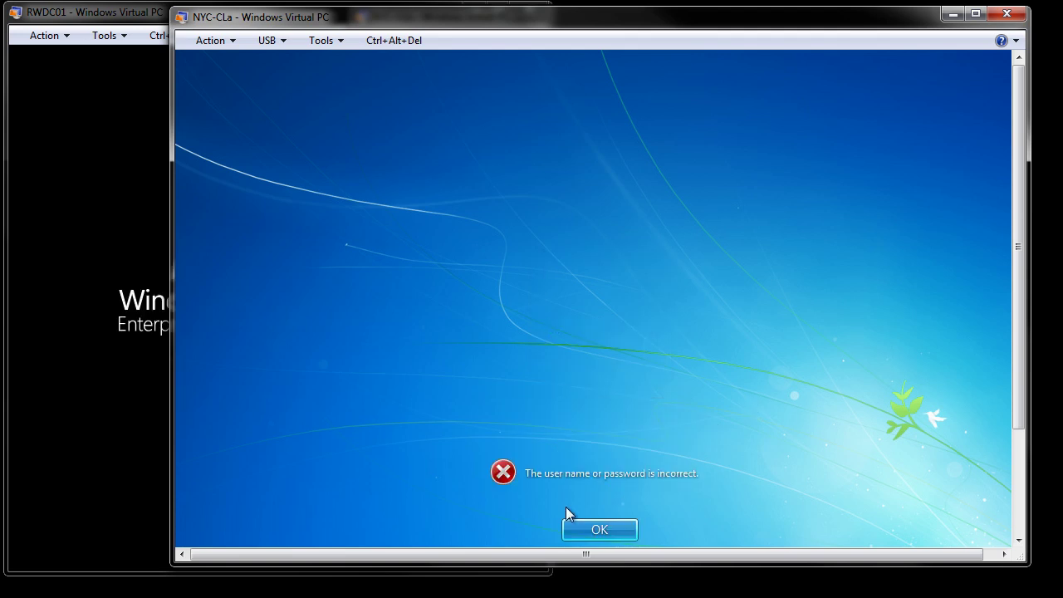
left_click(599, 529)
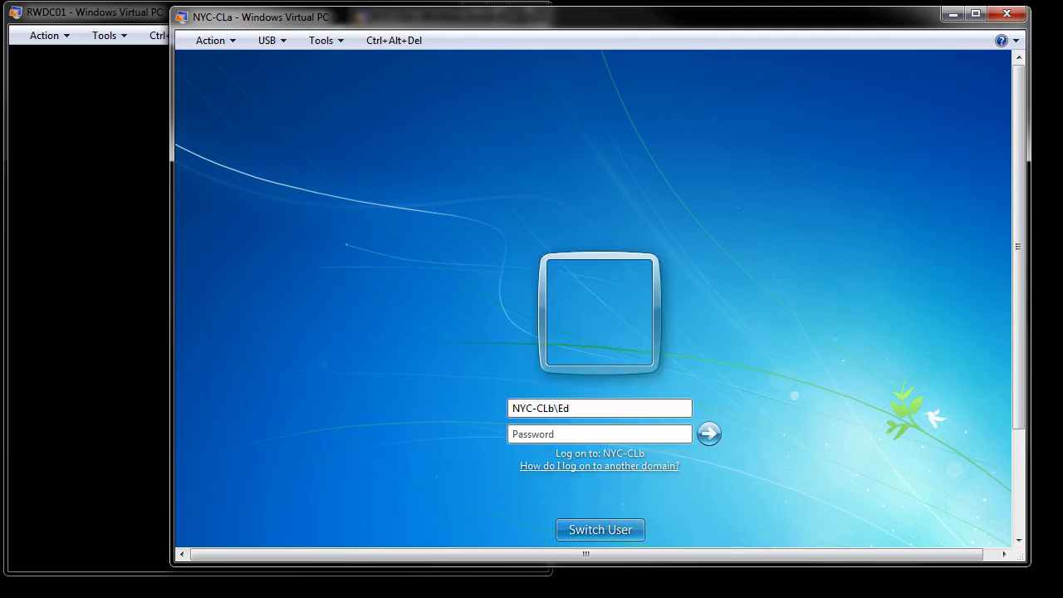
scroll(869, 324, "down", 3)
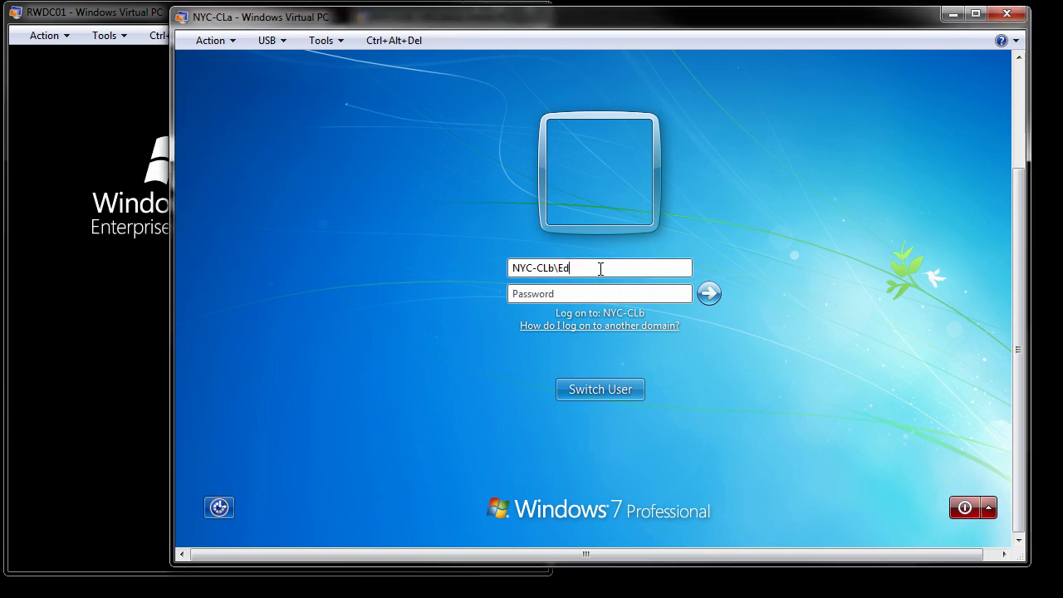
key("Return")
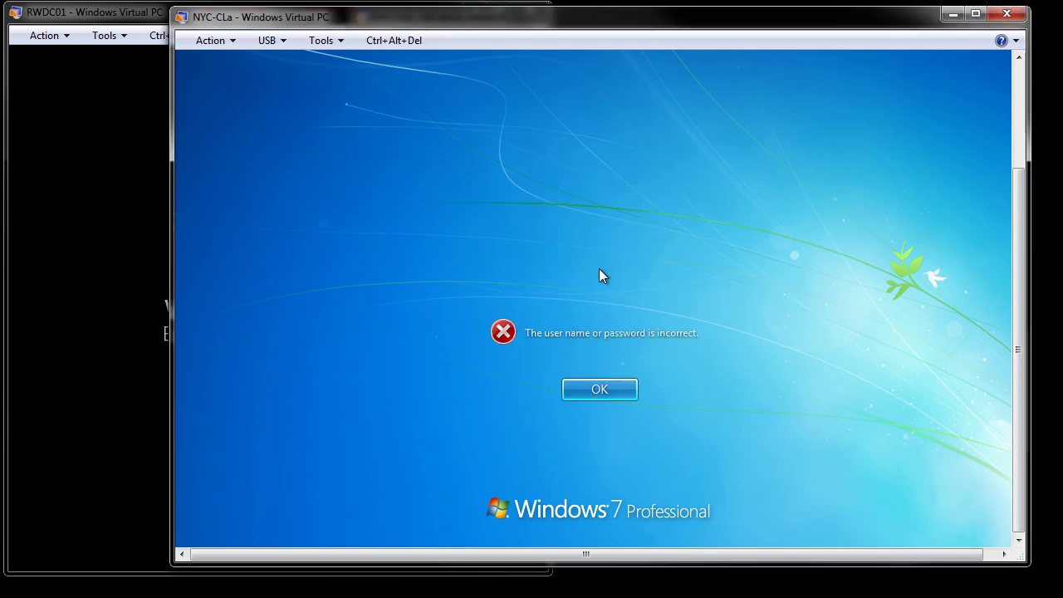
left_click(609, 388)
left_click(595, 294)
key("Return")
left_click(613, 392)
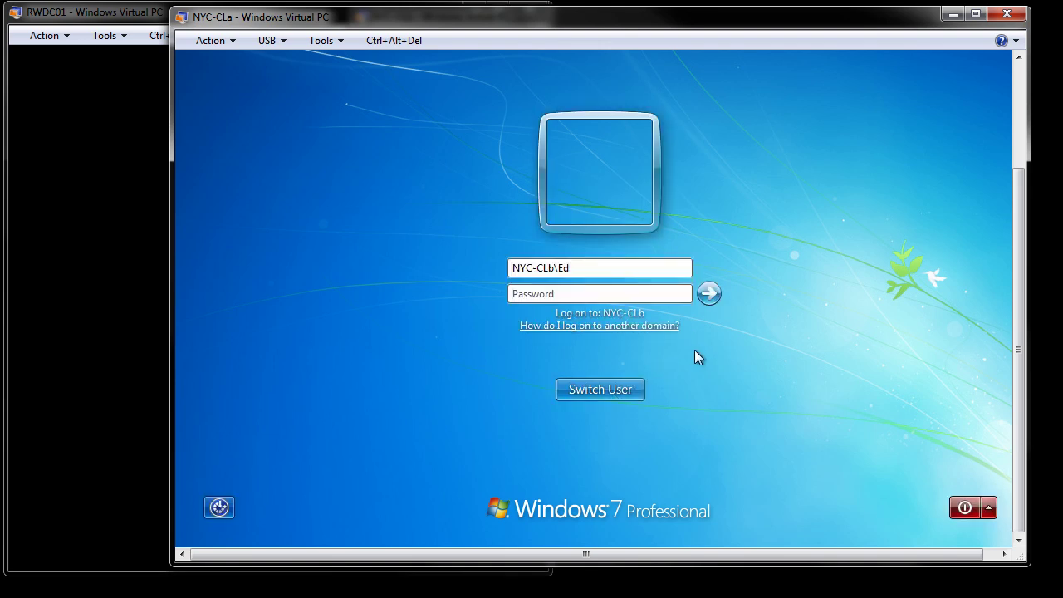
Switch user and sign in as contoso\Administrator with its password.
left_click(601, 393)
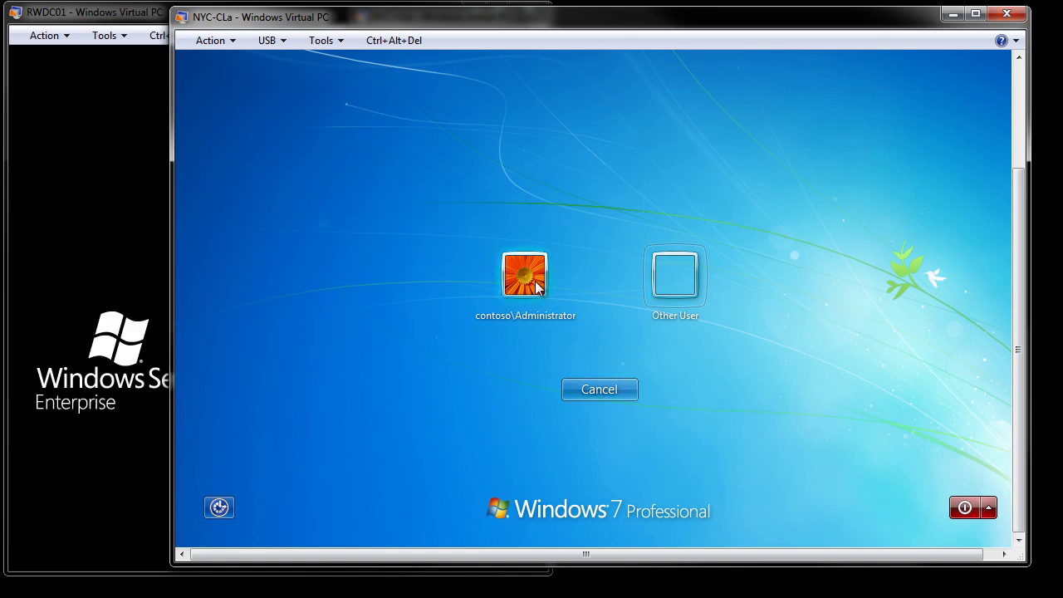
left_click(537, 287)
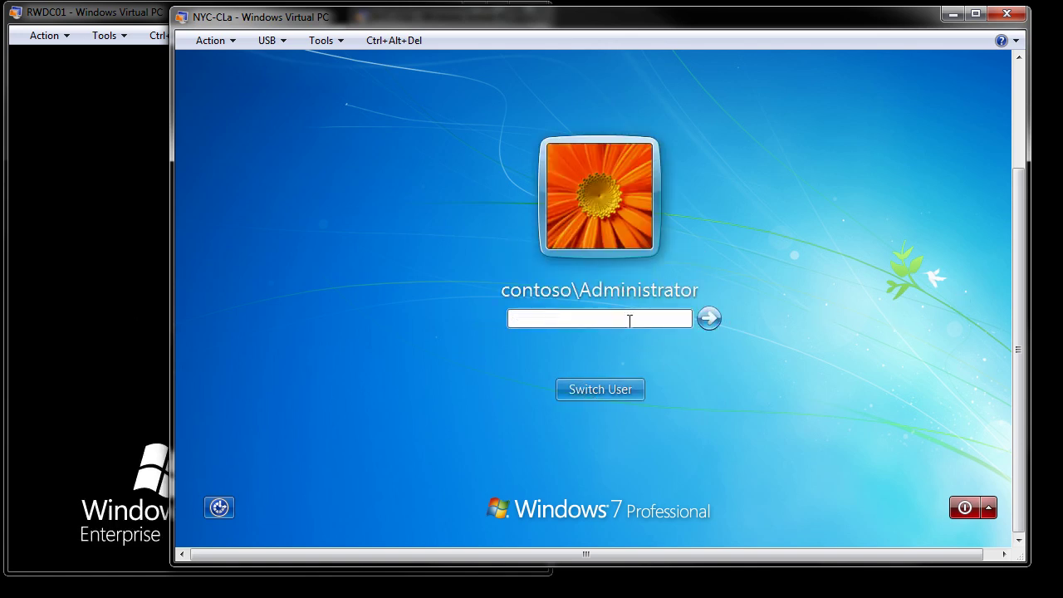
type("••••••••")
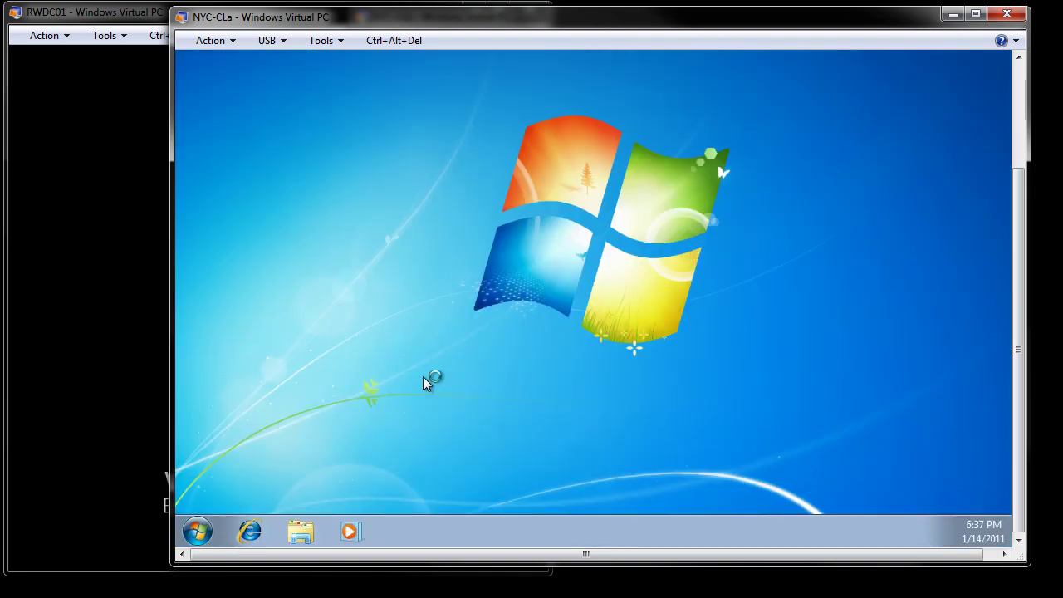
Open Administrative Tools through Control Panel's System and Security.
left_click(200, 533)
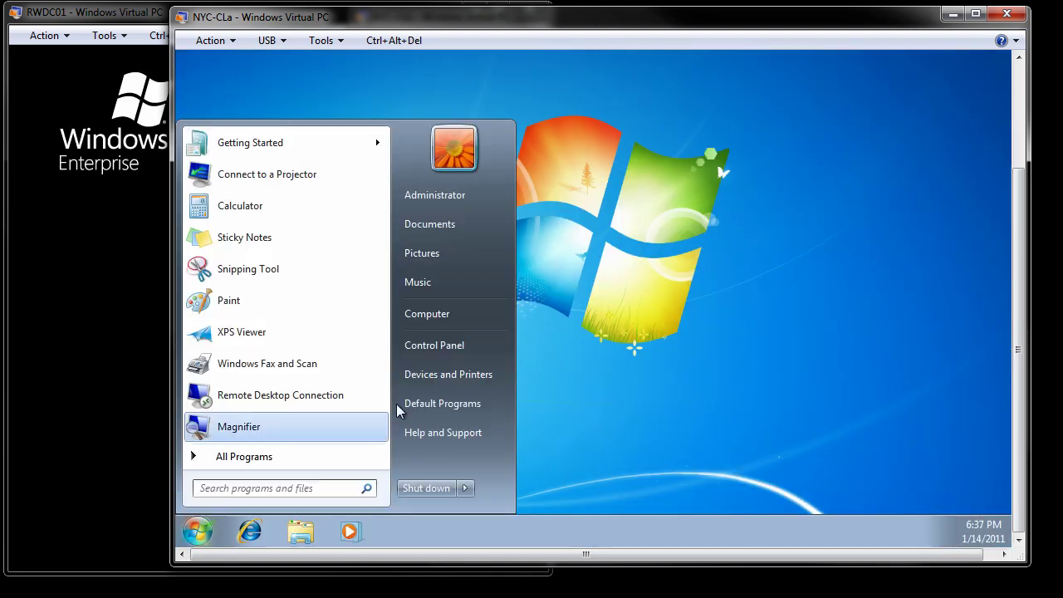
left_click(441, 346)
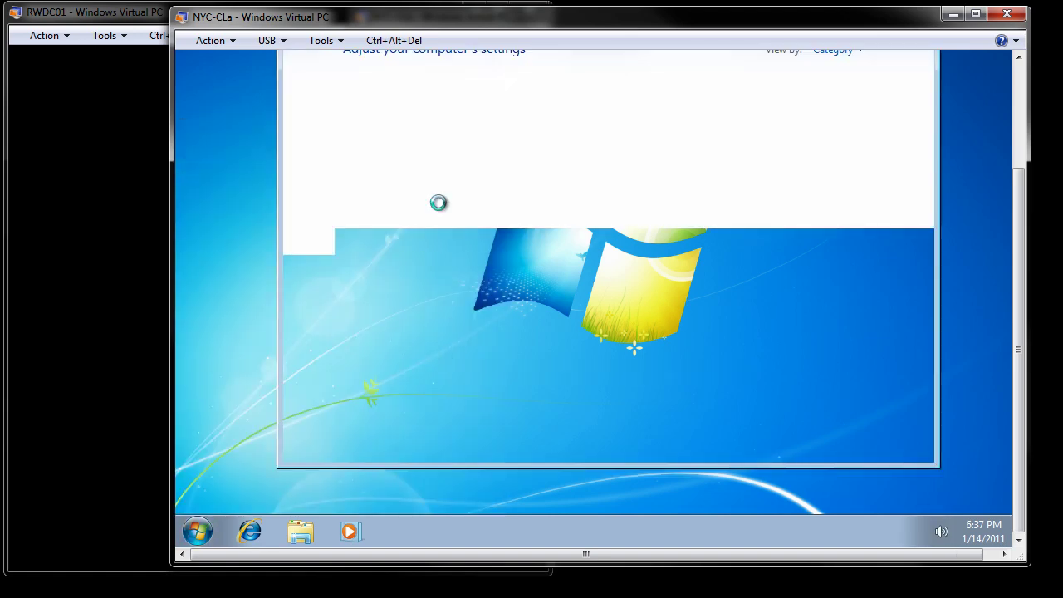
left_click(438, 90)
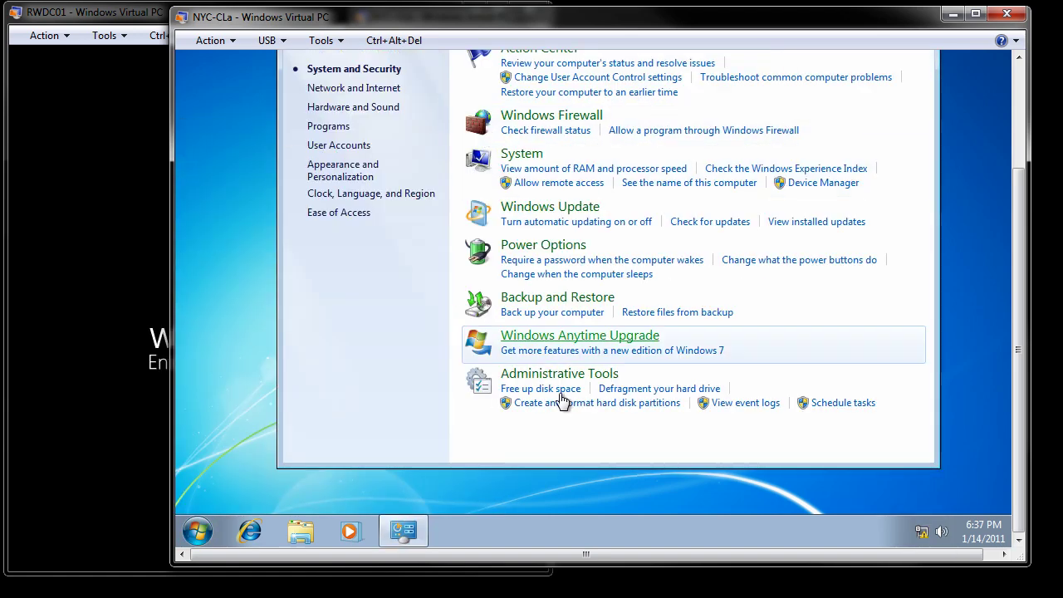
left_click(570, 378)
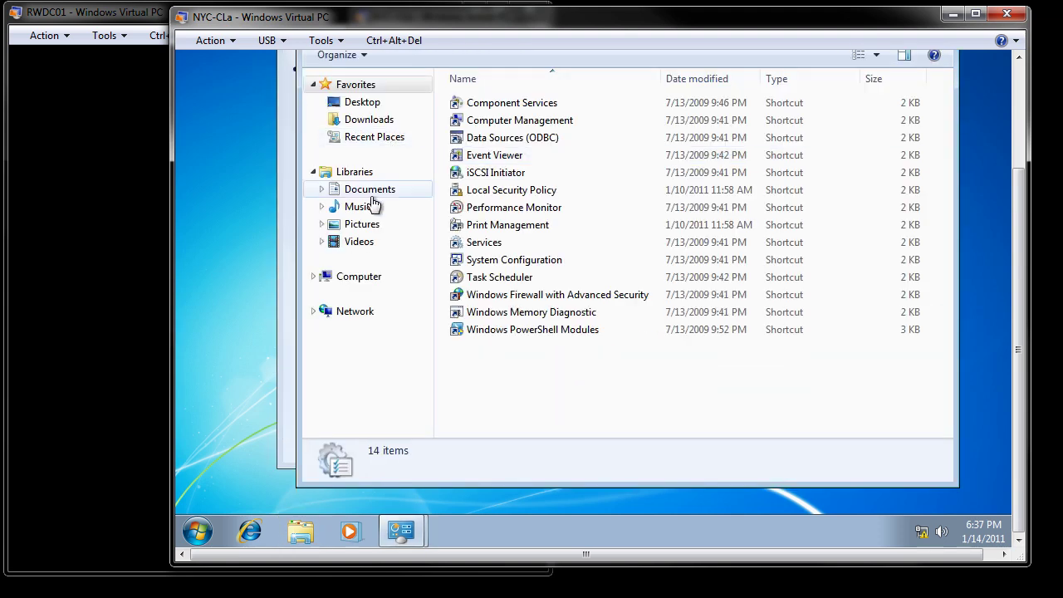
In Computer Management under Local Users and Groups > Users, choose Set Password for a local user.
double_click(498, 125)
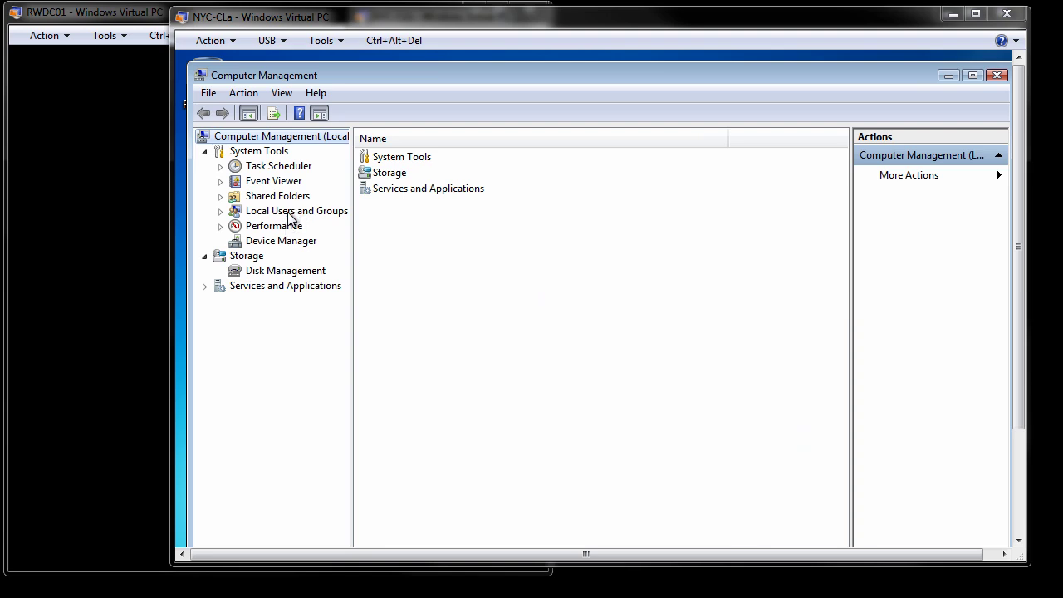
double_click(290, 212)
left_click(271, 227)
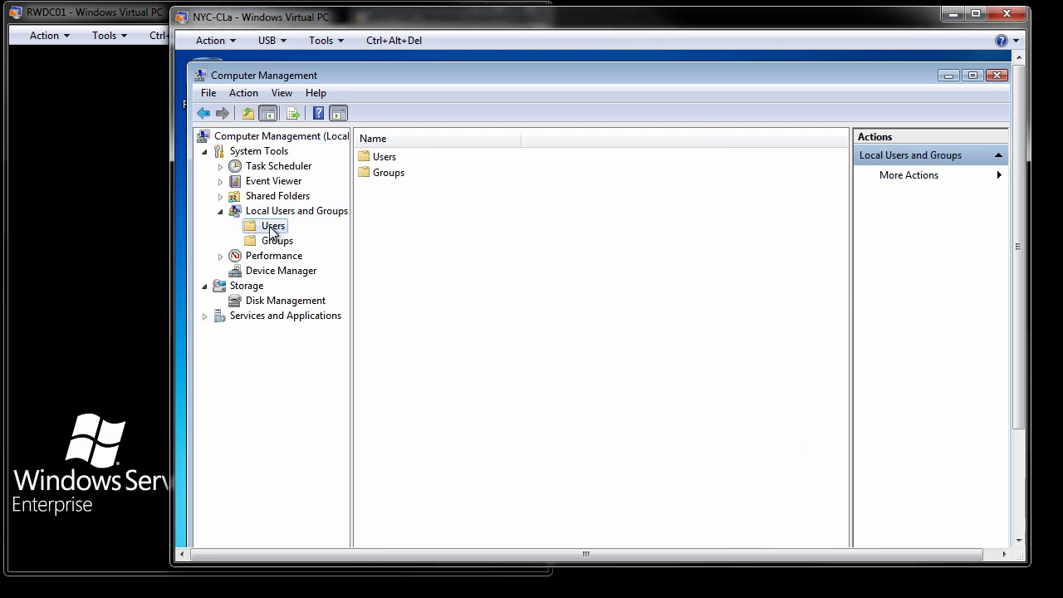
left_click(401, 174)
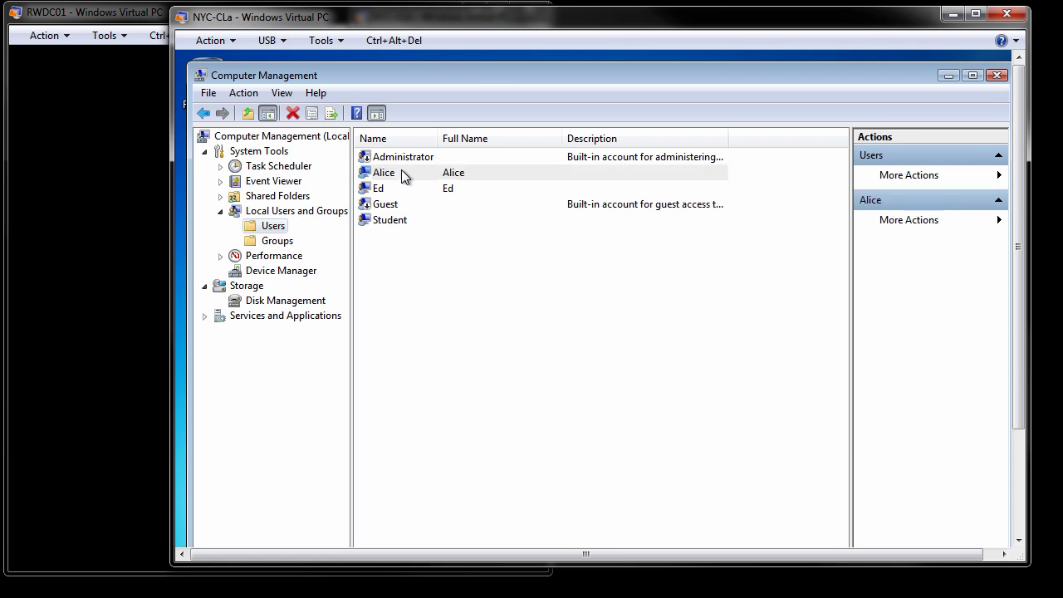
right_click(404, 177)
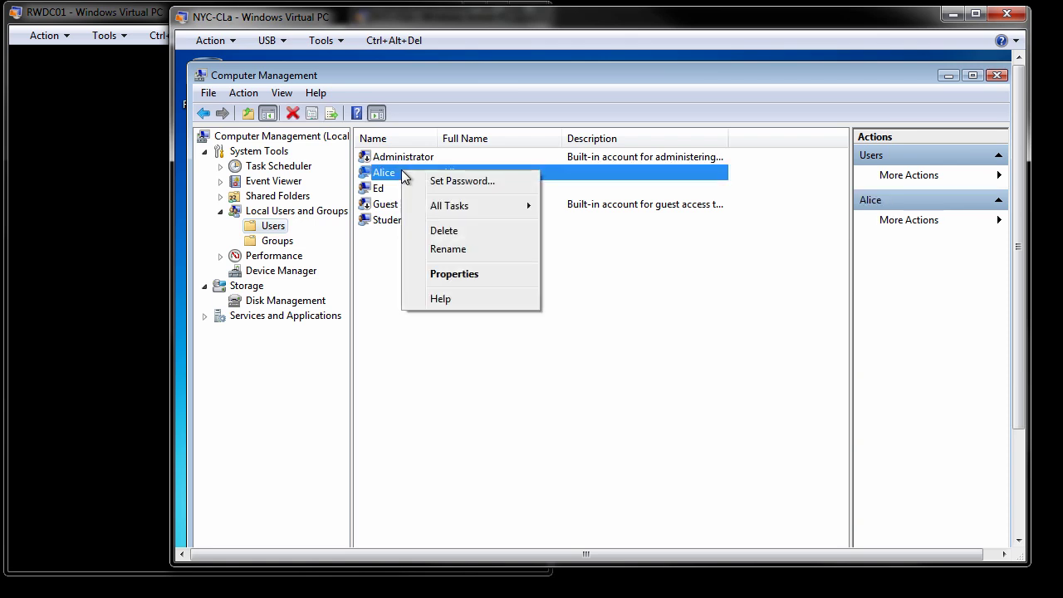
left_click(454, 182)
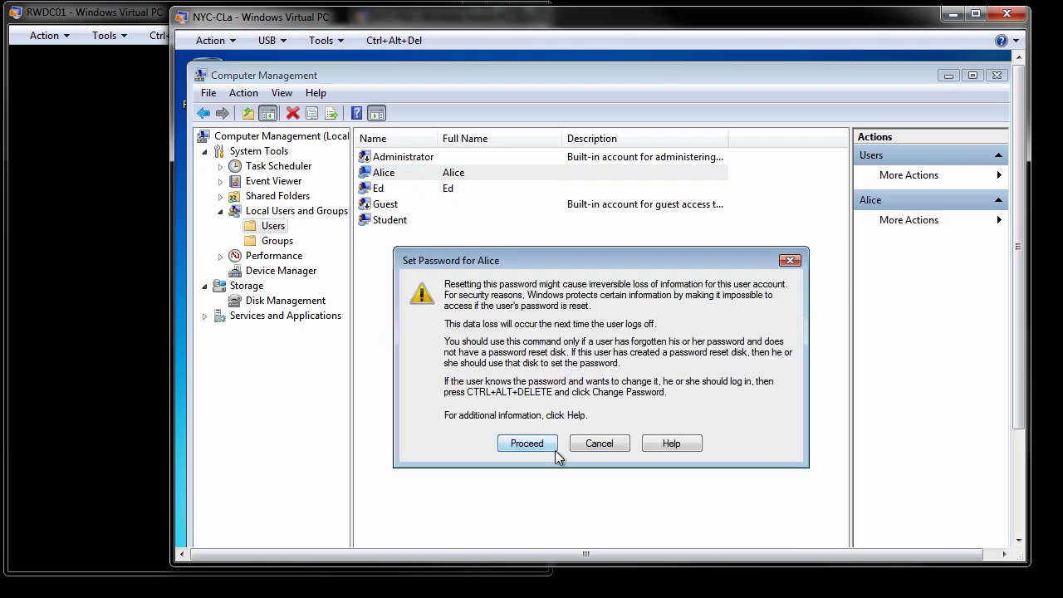